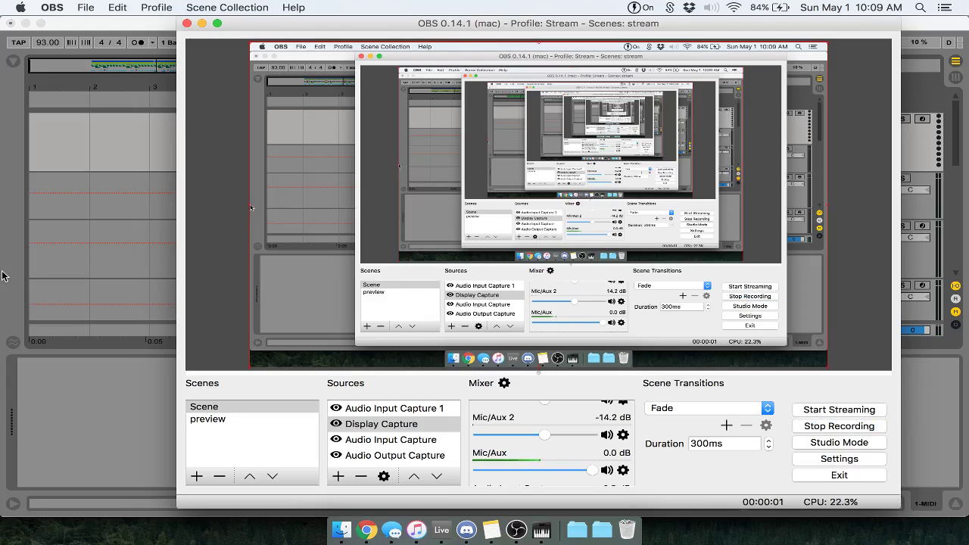
Bring the Future Bass 01 Live project in front of OBS while recording continues
left_click(23, 265)
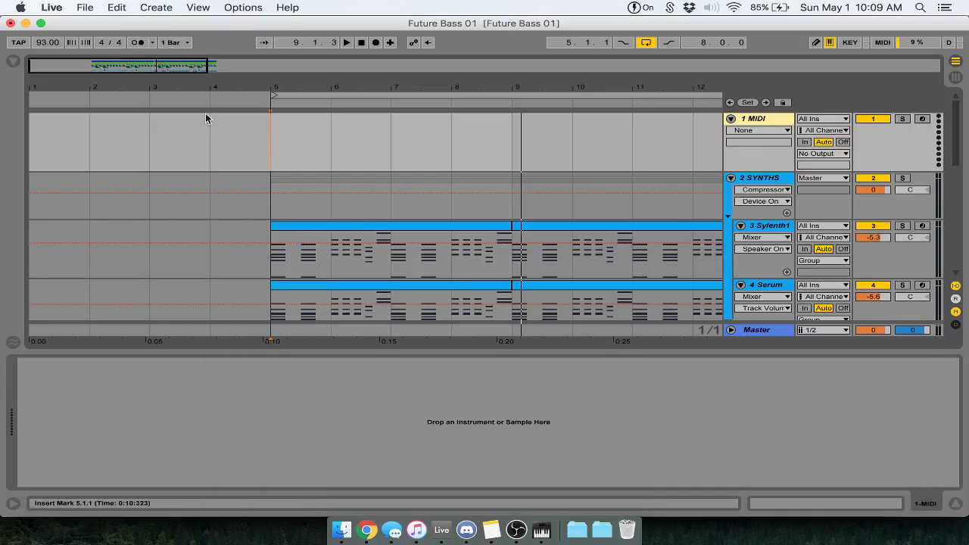
Show the device browser and unfold the 9 Kick track to inspect its clips
left_click(14, 61)
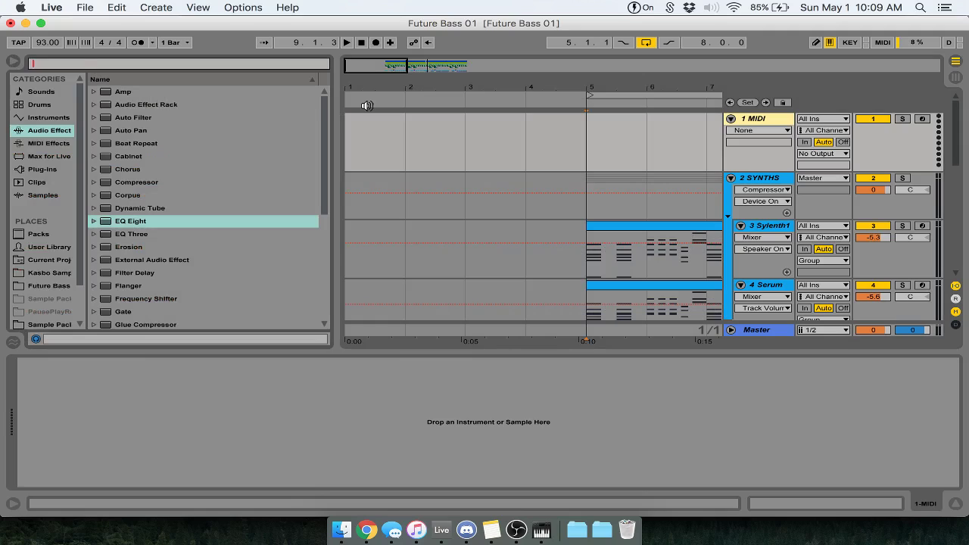
scroll(641, 165, "right", 3)
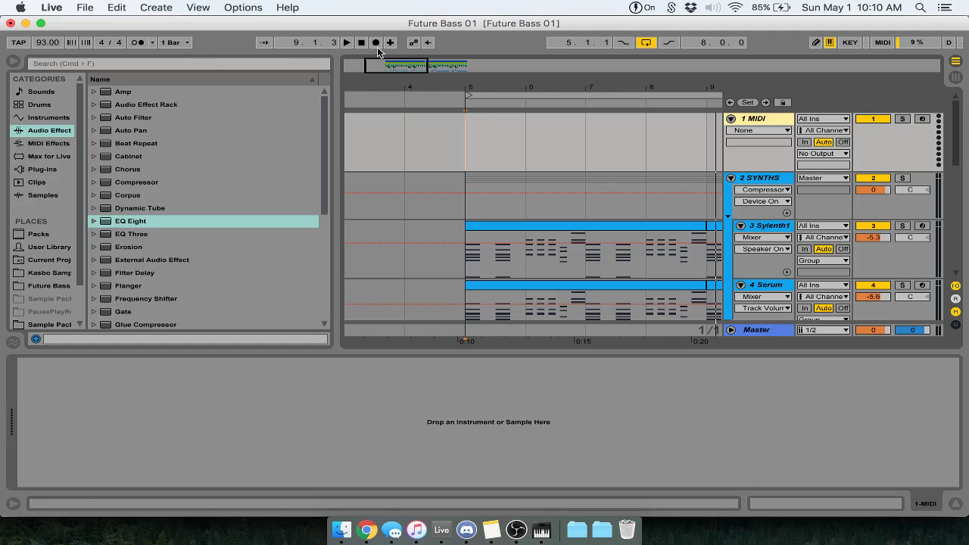
scroll(494, 144, "down", 3)
scroll(494, 147, "down", 5)
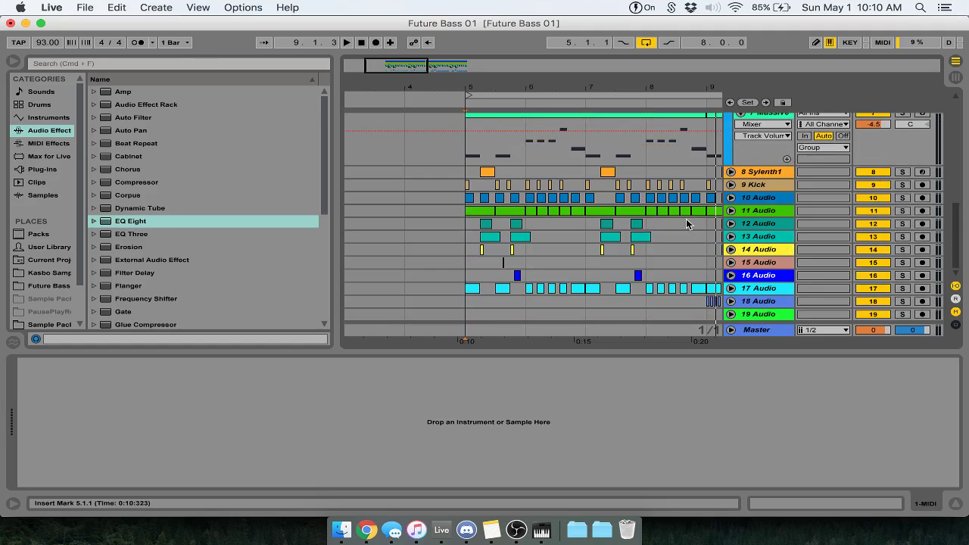
left_click(730, 184)
scroll(554, 232, "up", 2)
scroll(520, 155, "down", 3)
left_click_drag(582, 178, 456, 170)
key("super+a")
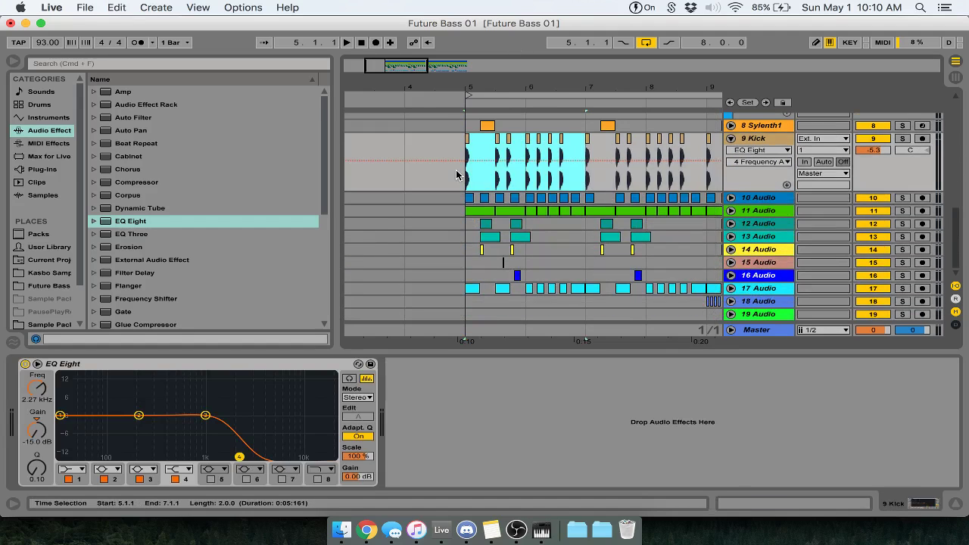
scroll(456, 169, "up", 10)
Select a time range from bar 5 to bar 7 on the 1 MIDI track
left_click_drag(520, 145, 651, 144)
left_click(675, 137)
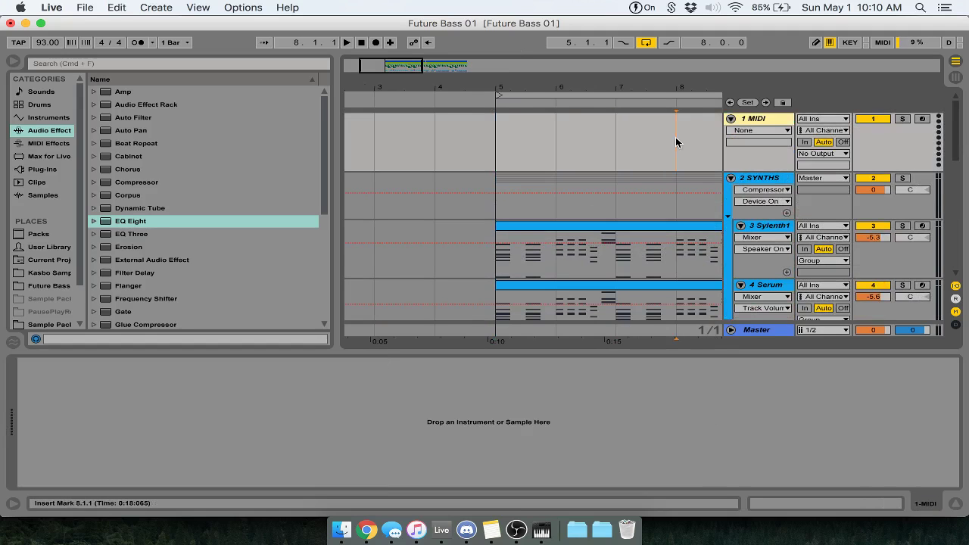
scroll(676, 134, "down", 8)
scroll(676, 133, "up", 8)
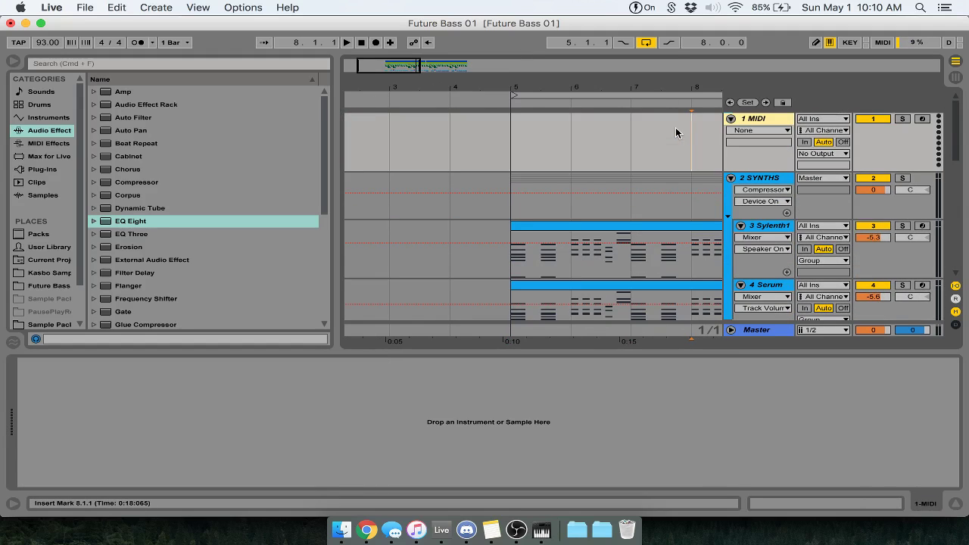
left_click_drag(634, 140, 498, 140)
Insert an empty MIDI clip over bars 5–7 on 1 MIDI and fold the 2 SYNTHS group
key("super+shift+m")
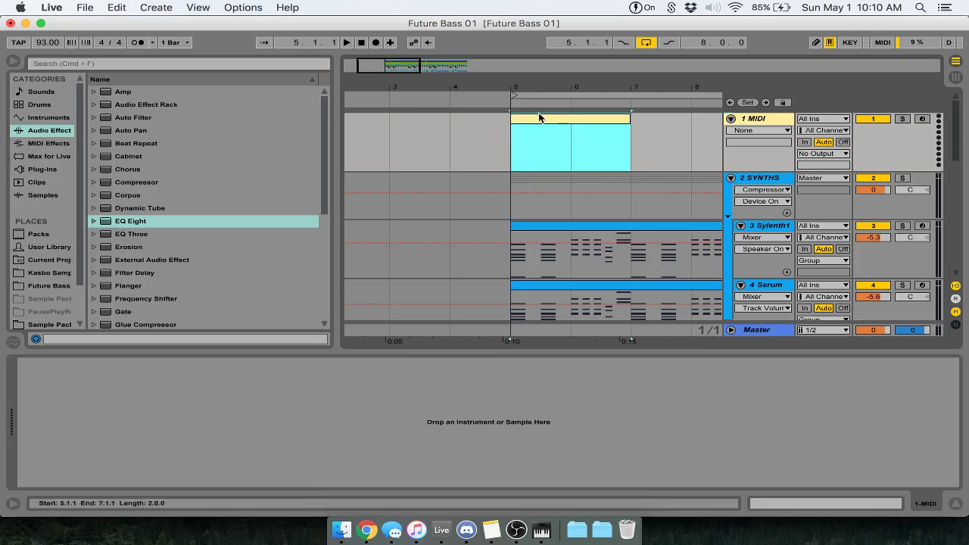
left_click(558, 121)
left_click(730, 177)
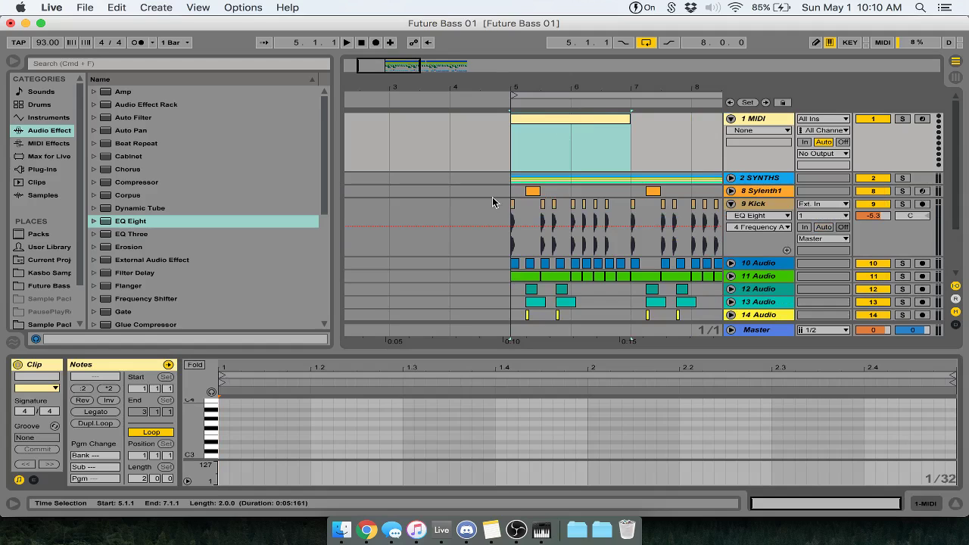
Zoom in on bars 5–7 and set the arrangement grid to Fixed 1/16
left_click_drag(406, 70, 410, 162)
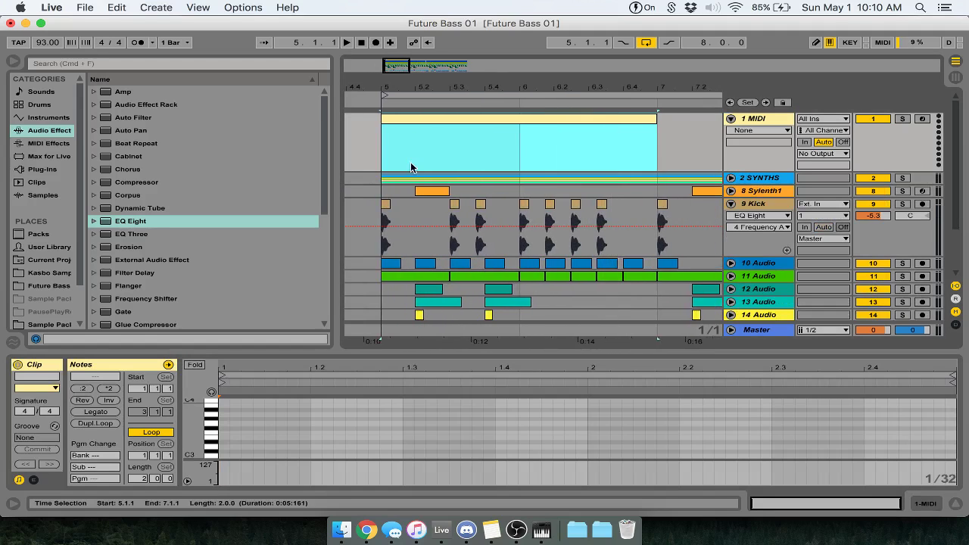
right_click(421, 229)
left_click(523, 344)
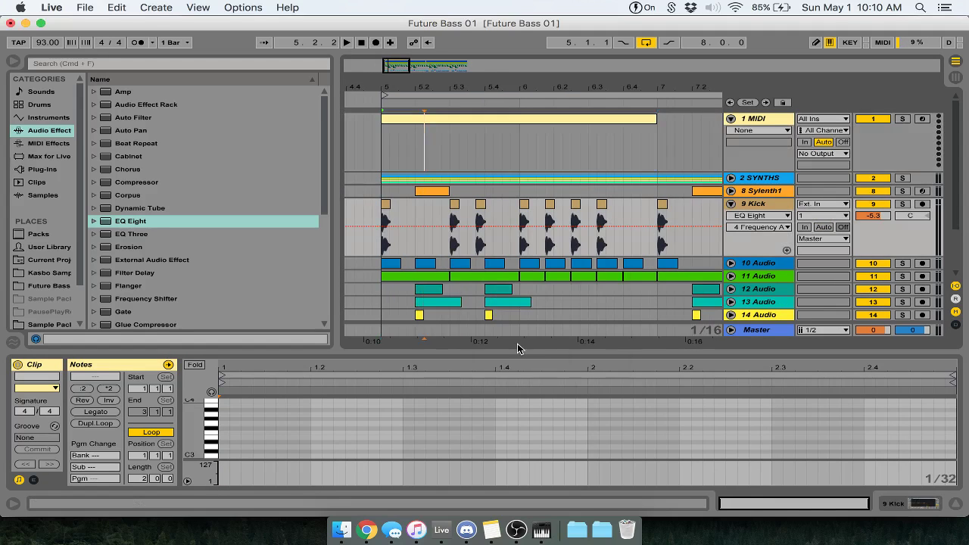
left_click(416, 121)
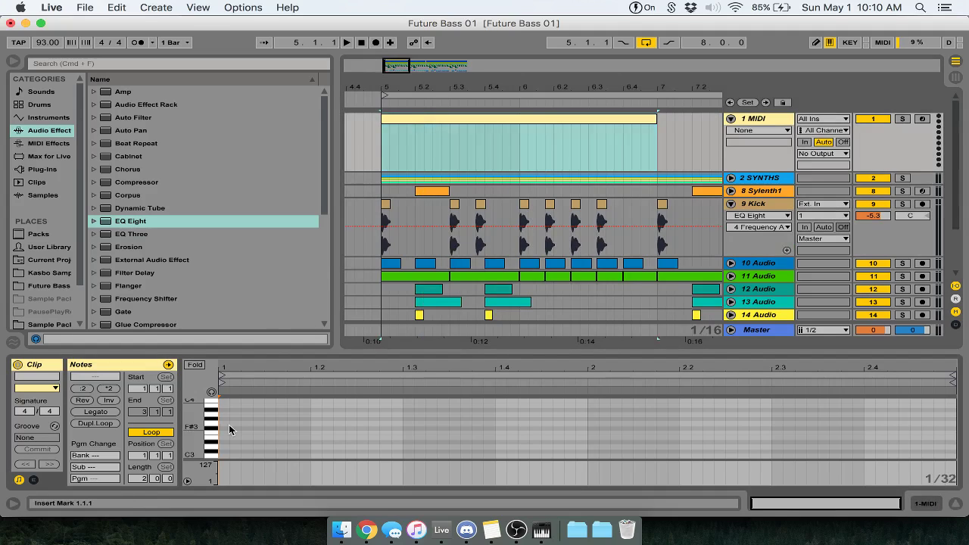
Add C3 ghost-kick notes at 1.1.1, 1.3.1 and 1.3.4
double_click(220, 453)
key("super+d")
key("Right")
key("Right")
key("Right")
key("Right")
key("Right")
key("Right")
key("Right")
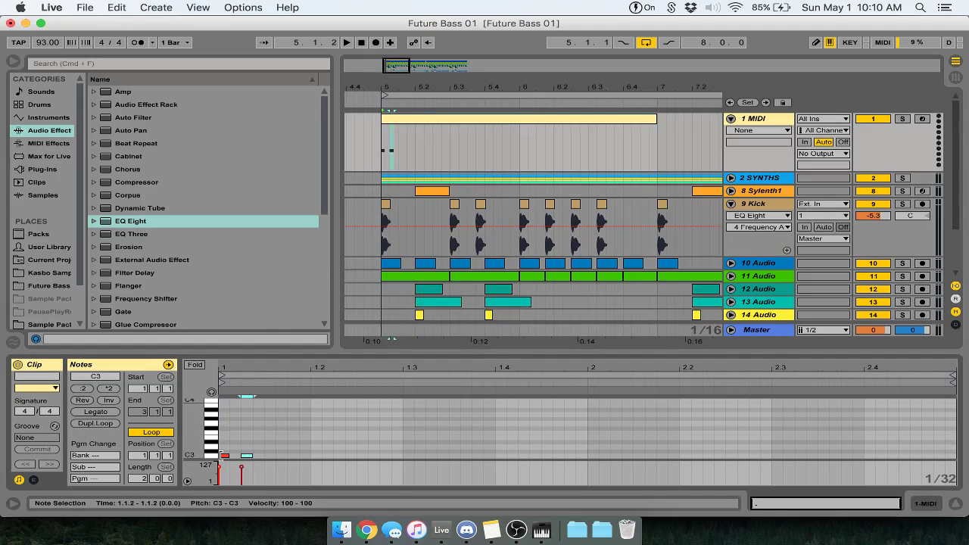
key("Right")
key("Right")
key("Right")
key("Right")
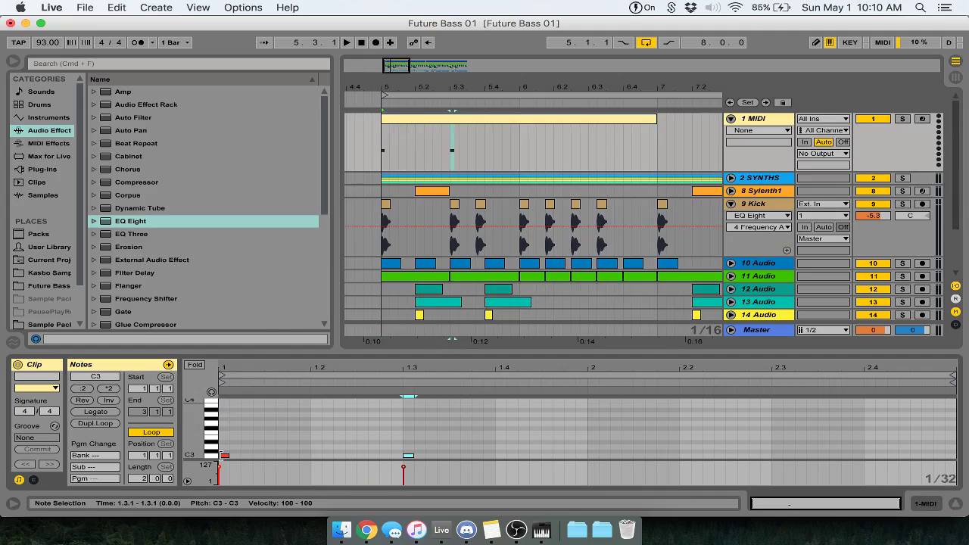
key("super+d")
key("Right")
key("Right")
key("Right")
key("Right")
key("Right")
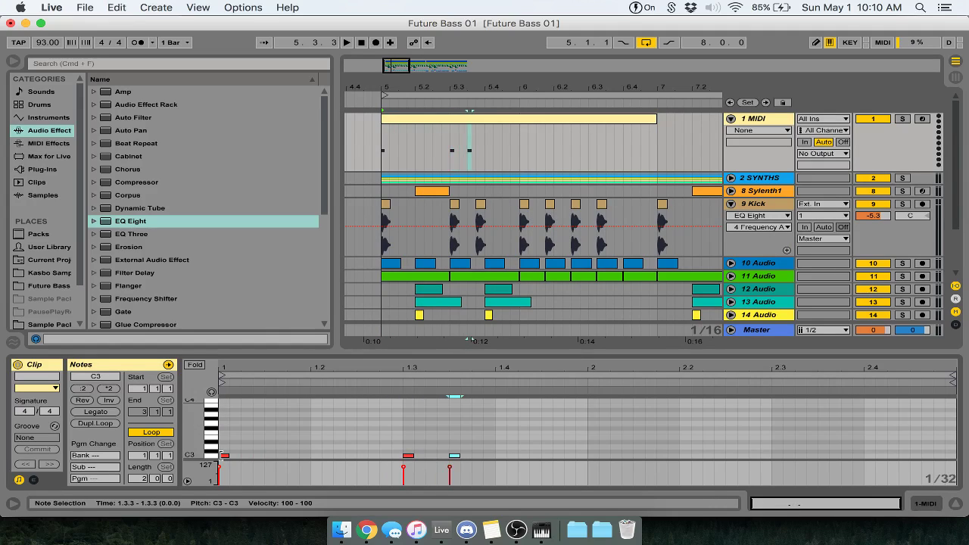
Add more C3 notes at 2.1.1, 2.1.4, 2.2.3 and 2.3.2
key("super+d")
key("Right")
key("Right")
key("Right")
key("Right")
key("Right")
key("Right")
key("Right")
key("Right")
key("Right")
key("Right")
key("super+d")
key("Right")
key("Right")
key("Right")
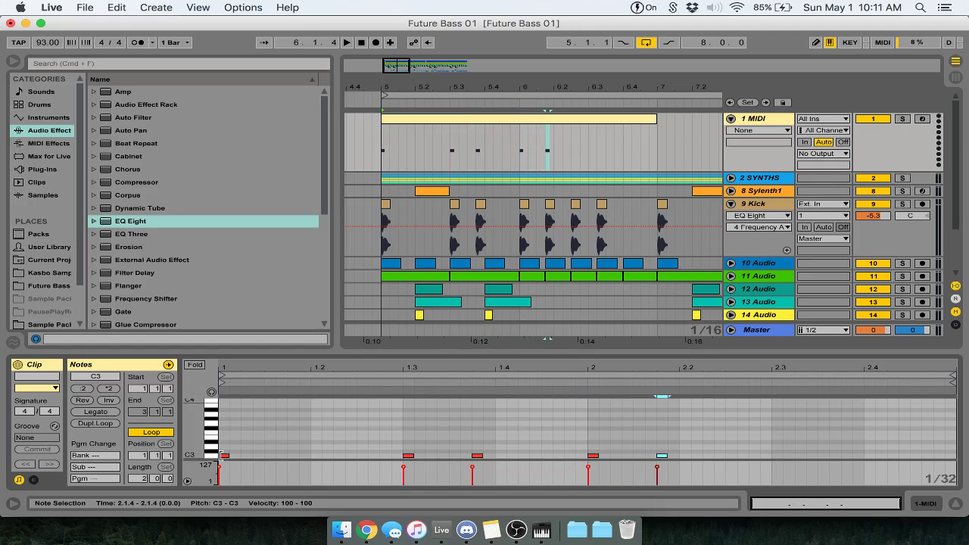
key("super+d")
key("Right")
key("Right")
key("Right")
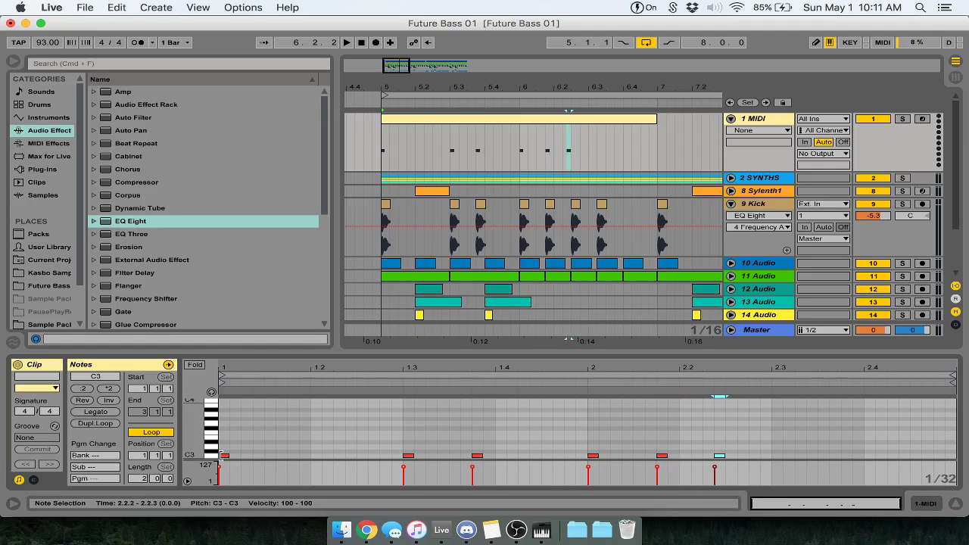
key("super+d")
key("Right")
key("Right")
key("Right")
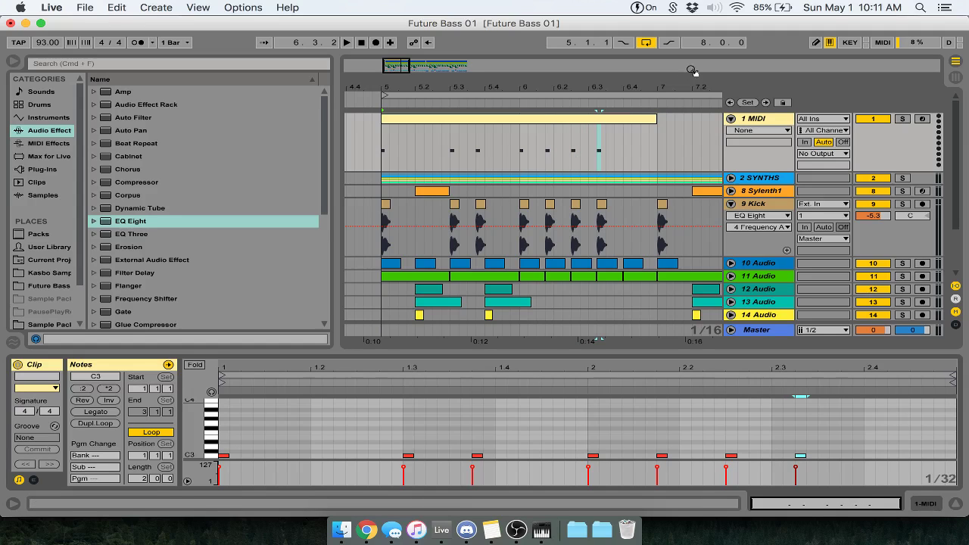
Duplicate the ghost-kick clip so it repeats over bars 7–9
scroll(639, 168, "right", 2)
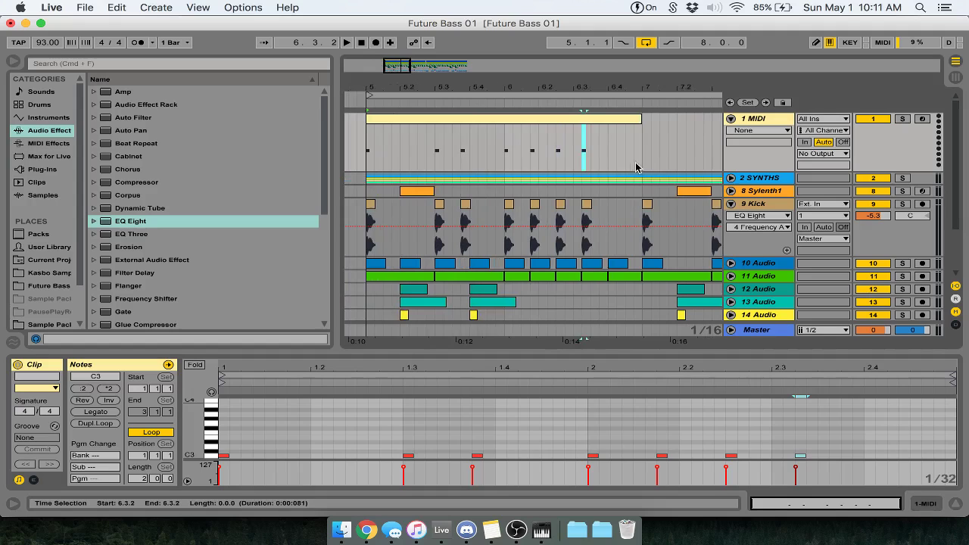
left_click(563, 124)
key("super+d")
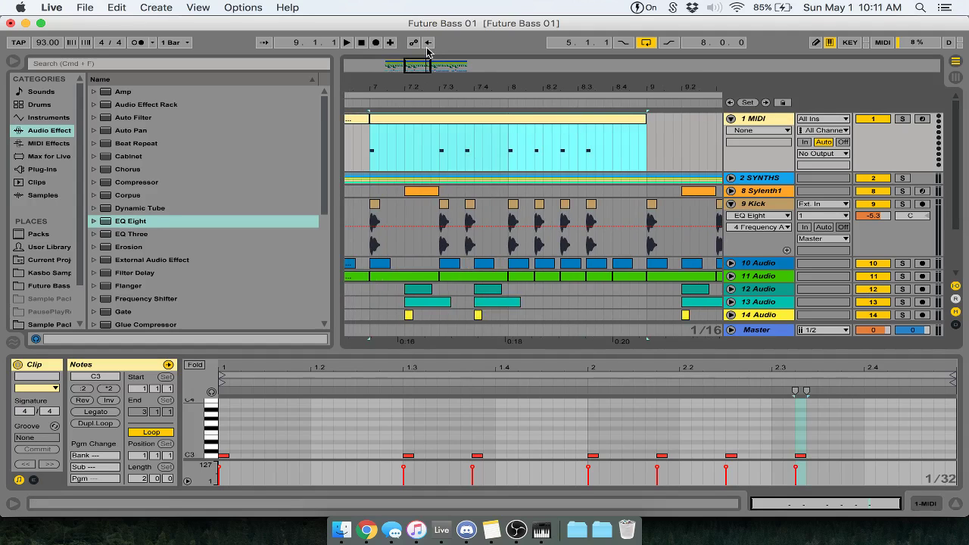
left_click_drag(416, 76, 417, 96)
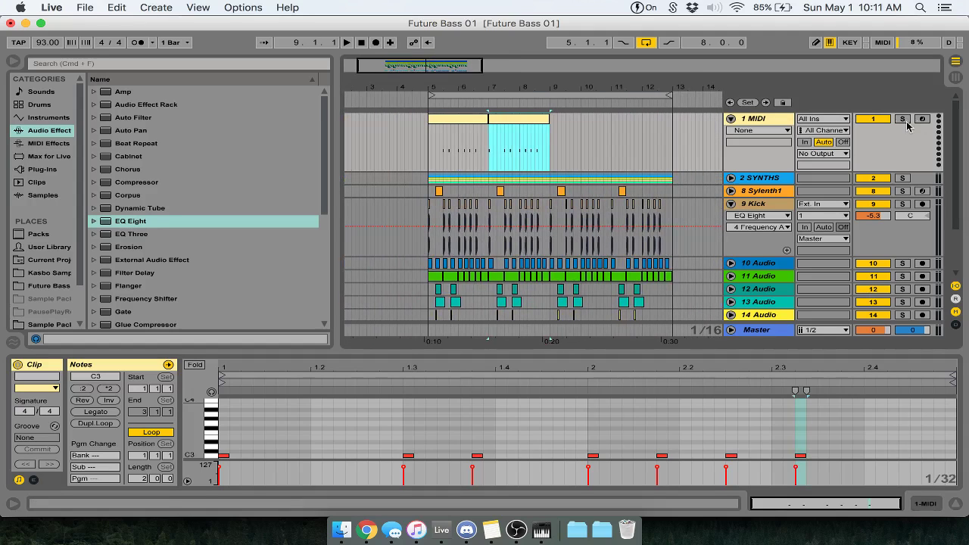
left_click(875, 119)
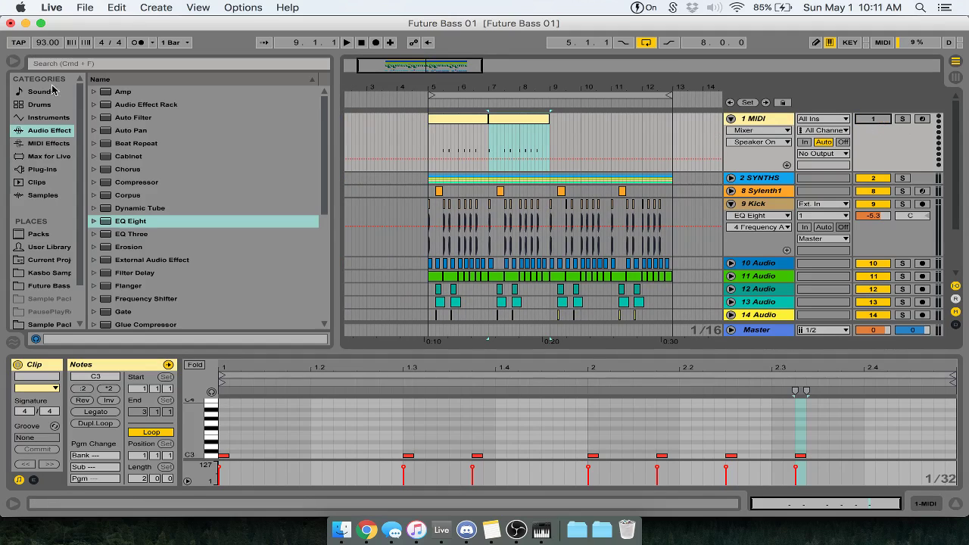
left_click(47, 118)
key("super+f")
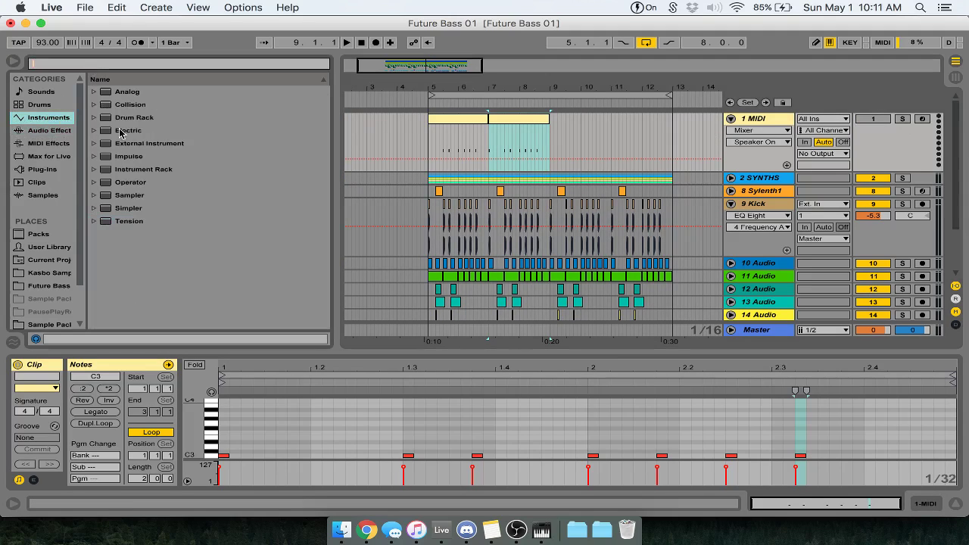
double_click(115, 144)
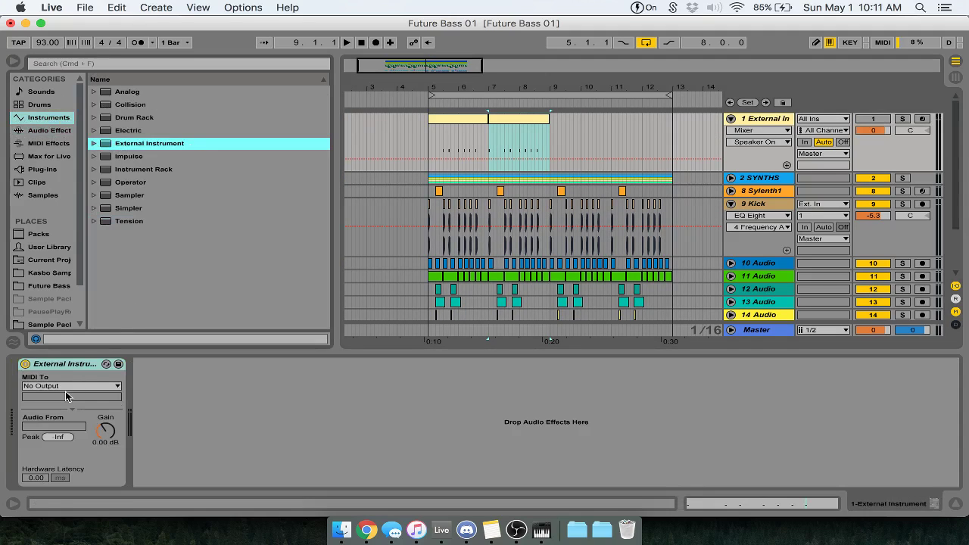
scroll(743, 252, "down", 5)
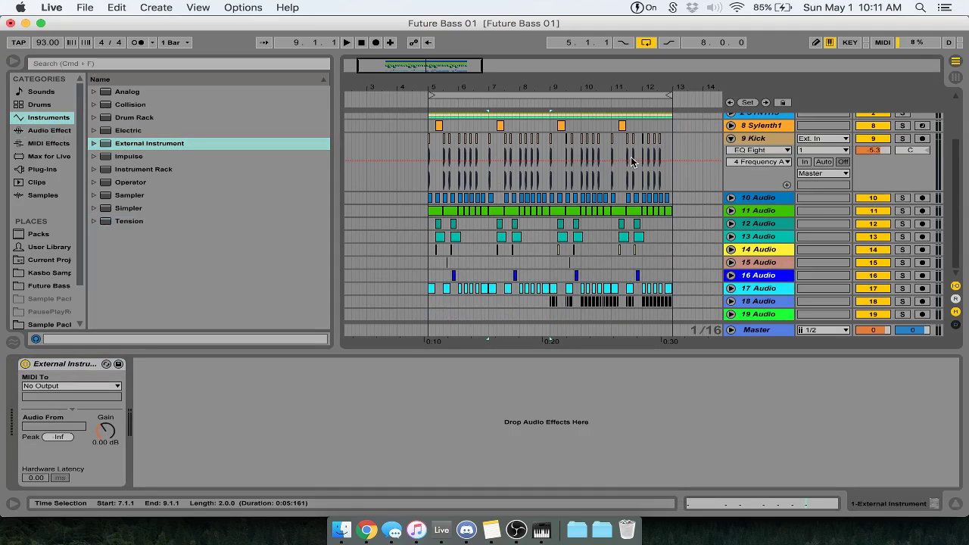
scroll(568, 227, "up", 5)
scroll(454, 217, "left", 2)
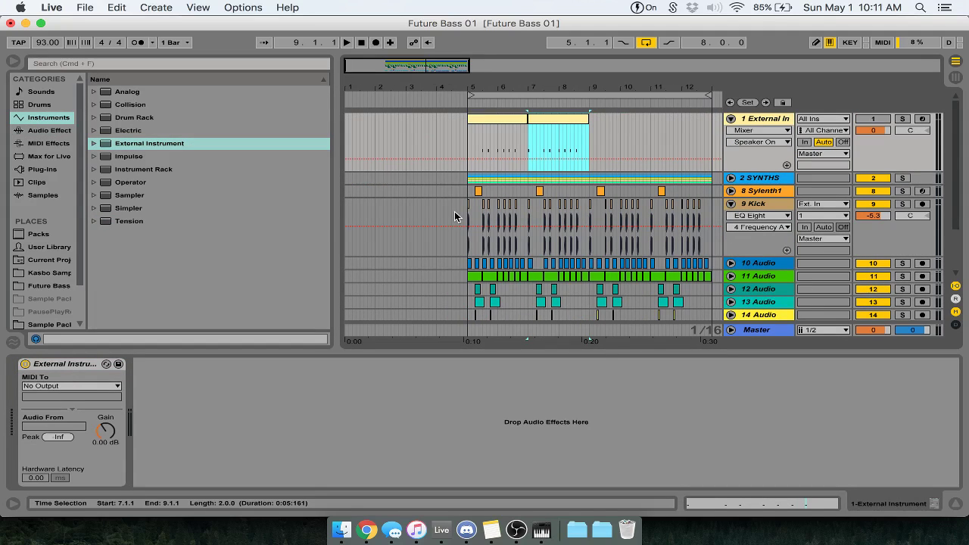
Set the arrangement grid to 1 Bar and start playback from bar 5
left_click(472, 175)
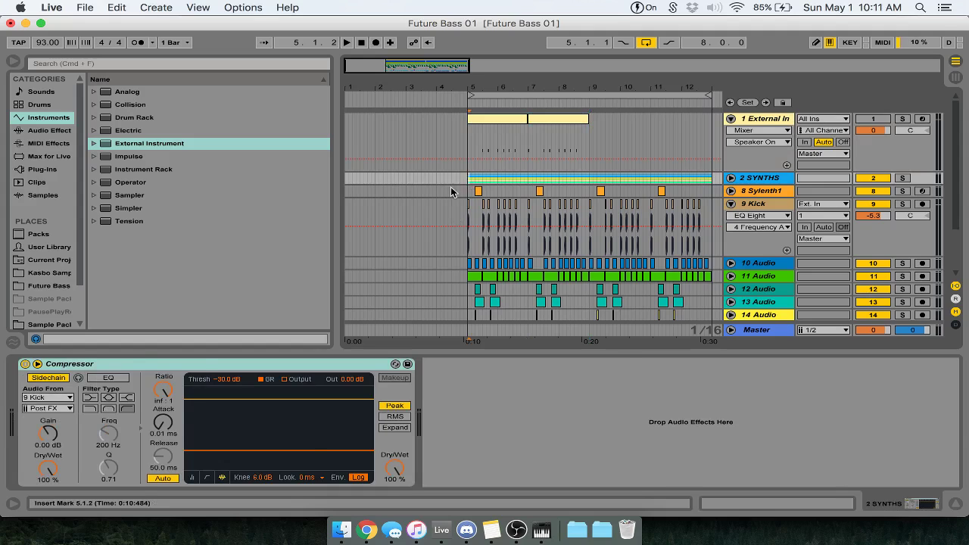
right_click(470, 190)
left_click(597, 243)
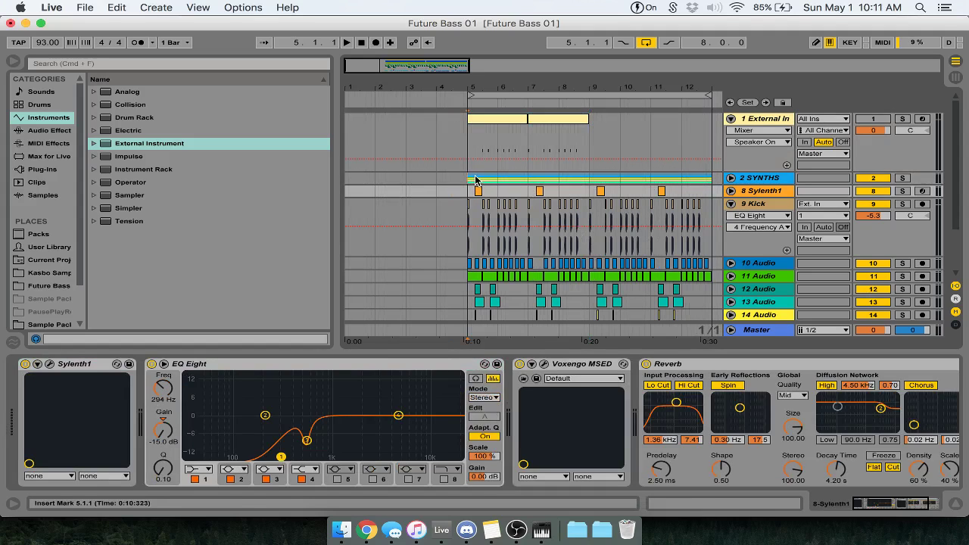
left_click(475, 180)
key("space")
Expand and solo the 2 SYNTHS group, switch its Compressor off, and audition the synths
left_click(730, 178)
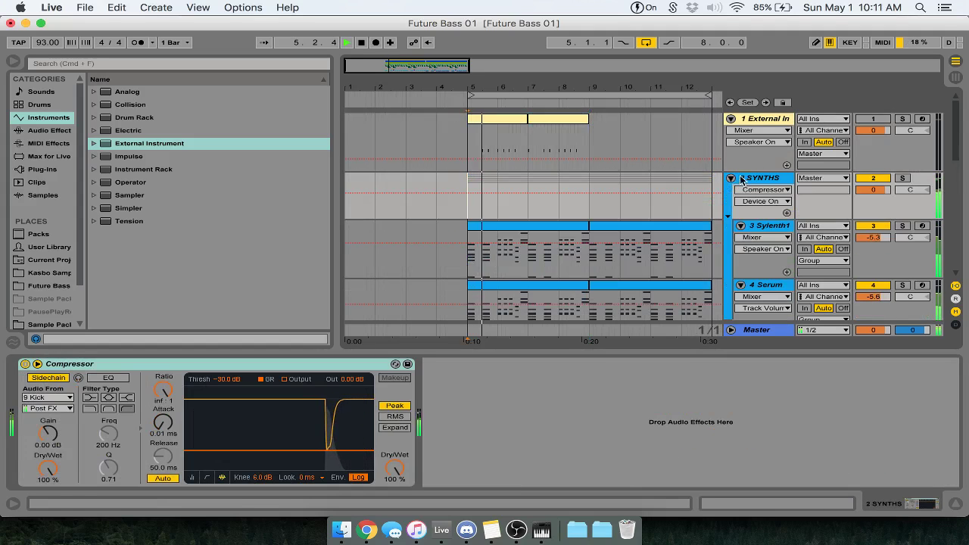
left_click(901, 178)
left_click(25, 364)
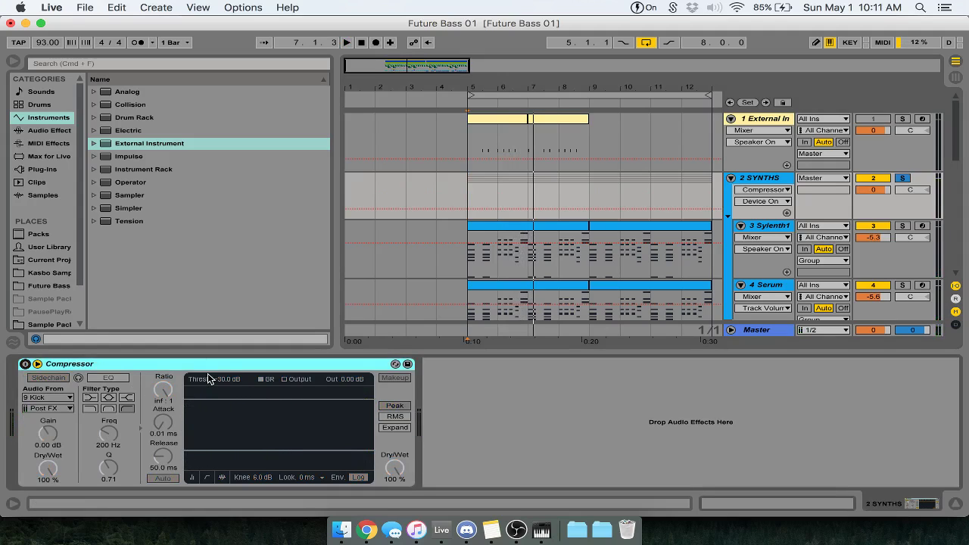
left_click(25, 364)
left_click(25, 364)
left_click(470, 265)
key("space")
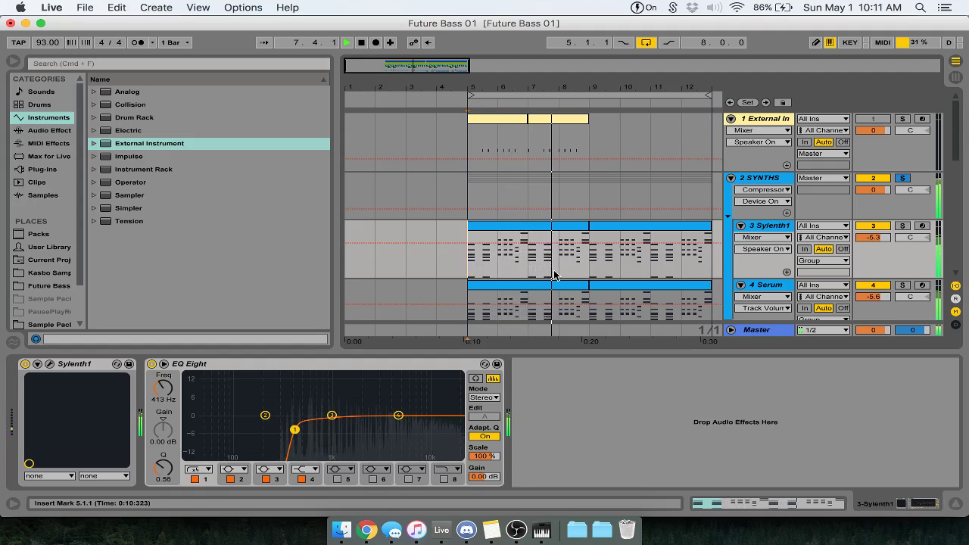
key("space")
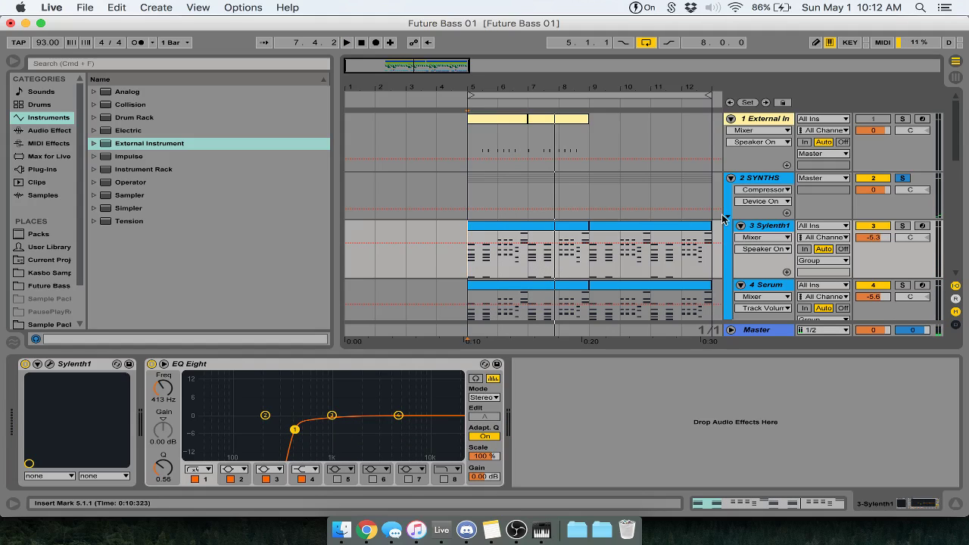
Review the lower tracks down to 19 Audio, then fold the 9 Kick track to one row
left_click(769, 180)
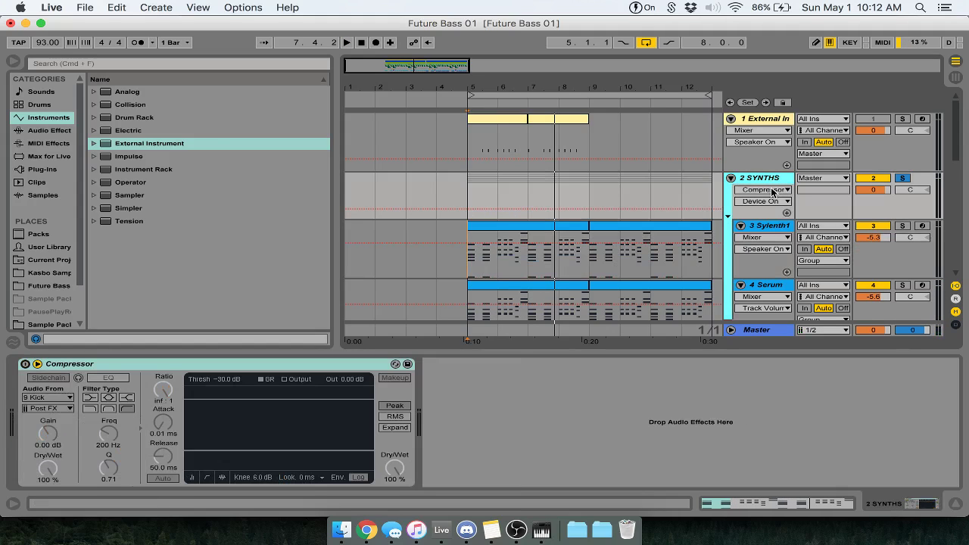
scroll(648, 184, "down", 10)
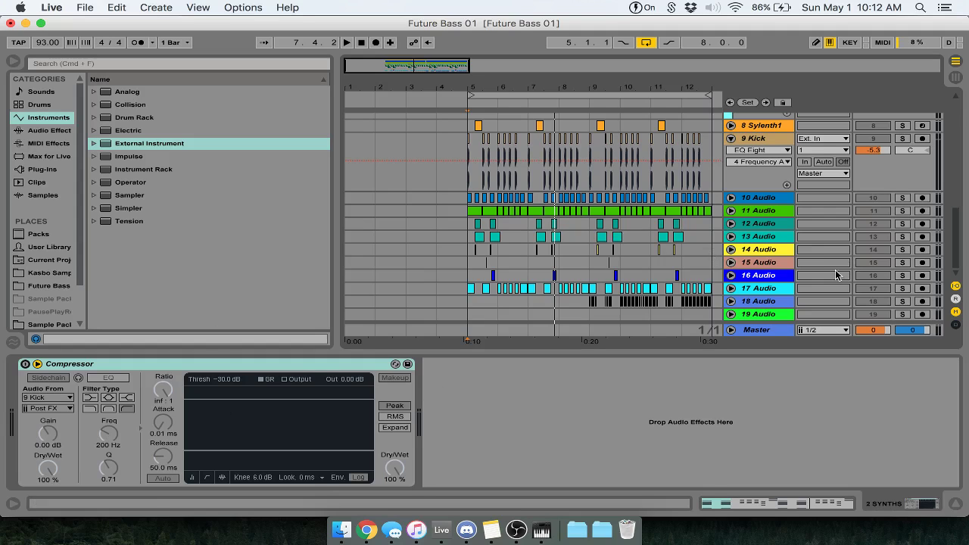
left_click(765, 315)
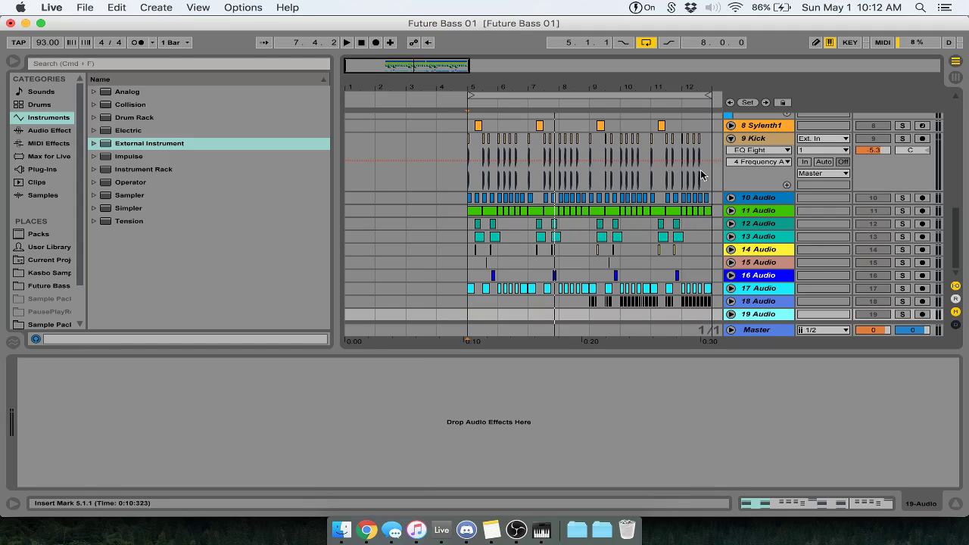
left_click(730, 138)
scroll(600, 233, "up", 3)
Insert a new audio track below 1 External Instrument
scroll(787, 268, "up", 5)
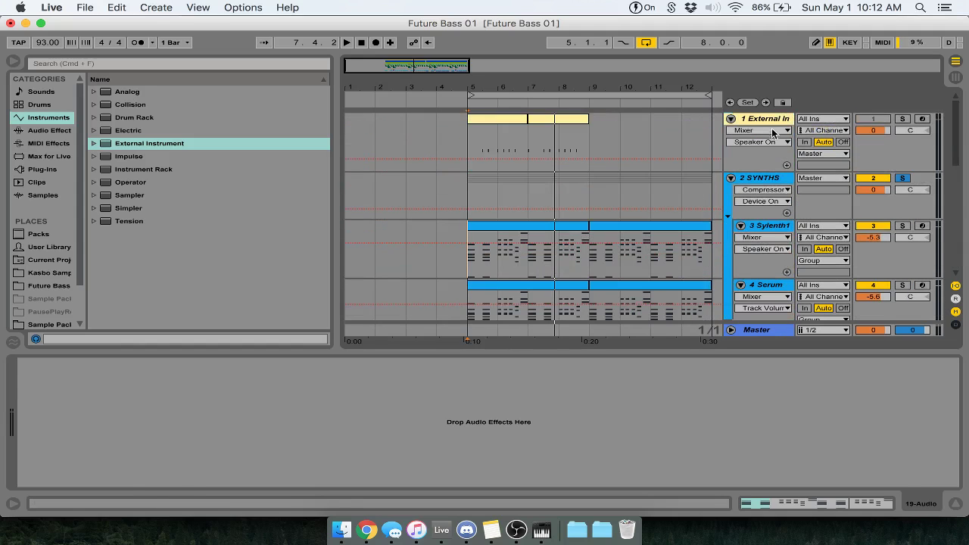
left_click(671, 121)
key("super+t")
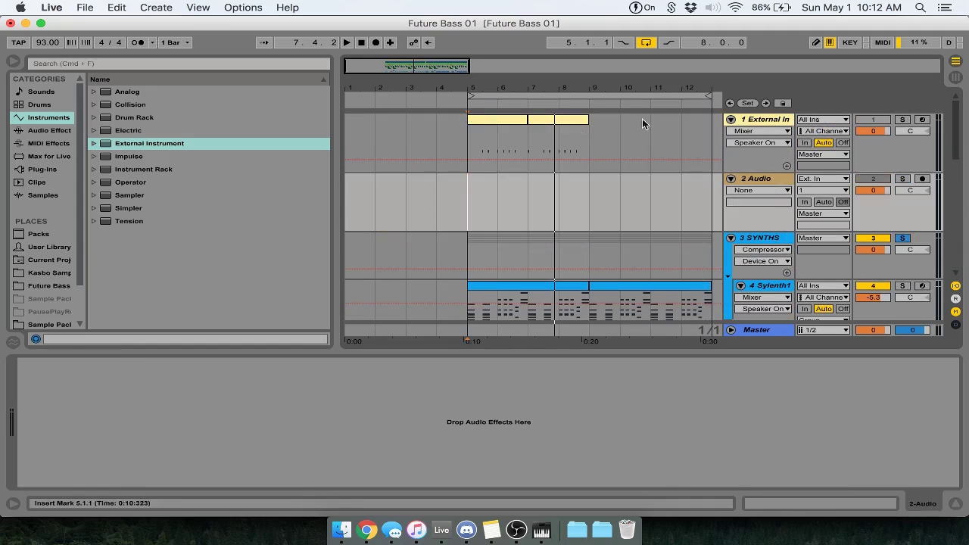
Search the browser's plug-ins for LFO and load LFOTool onto 2 Audio
left_click(128, 62)
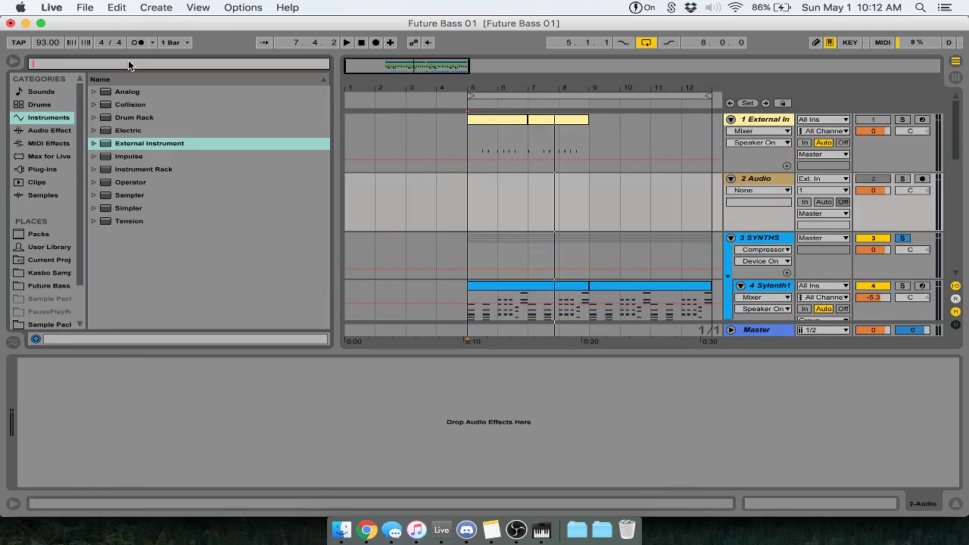
type("uFO")
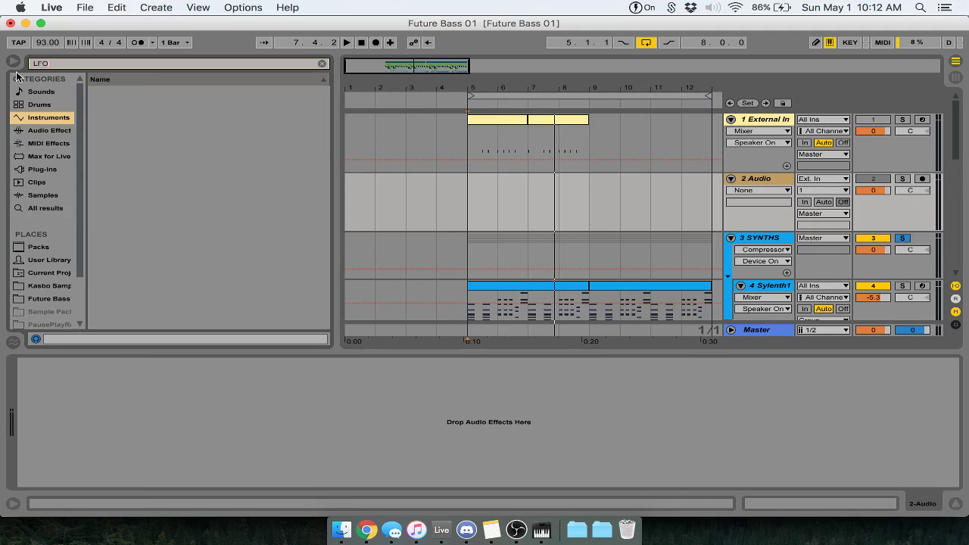
left_click(31, 169)
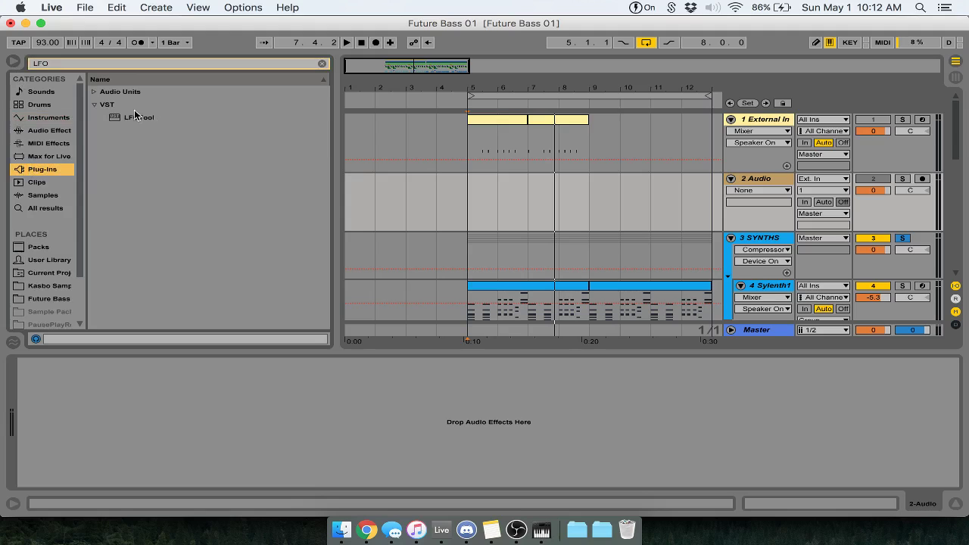
left_click_drag(138, 117, 313, 167)
left_click_drag(530, 212, 526, 204)
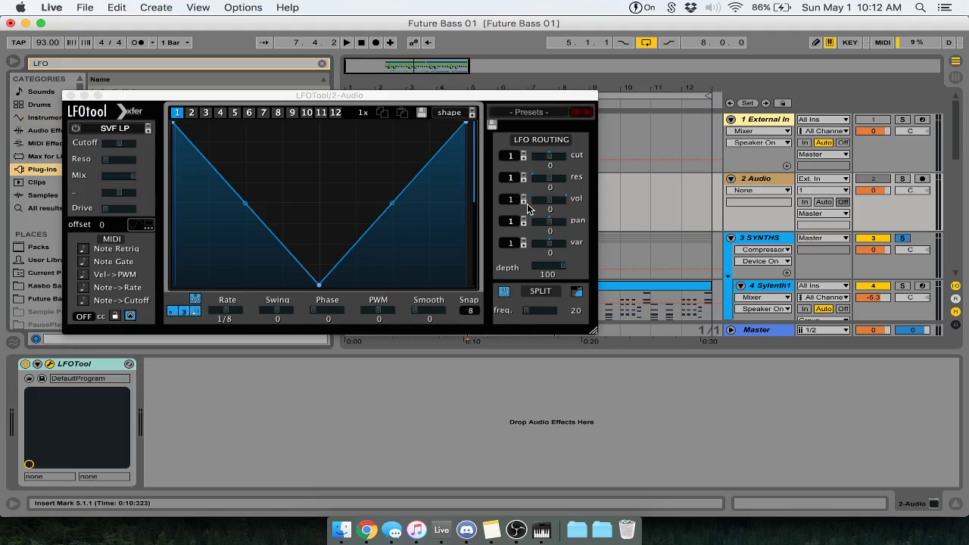
Load LFOTool's Sidechain-1 preset, enable Note Retrig, and close the plugin window
left_click(530, 112)
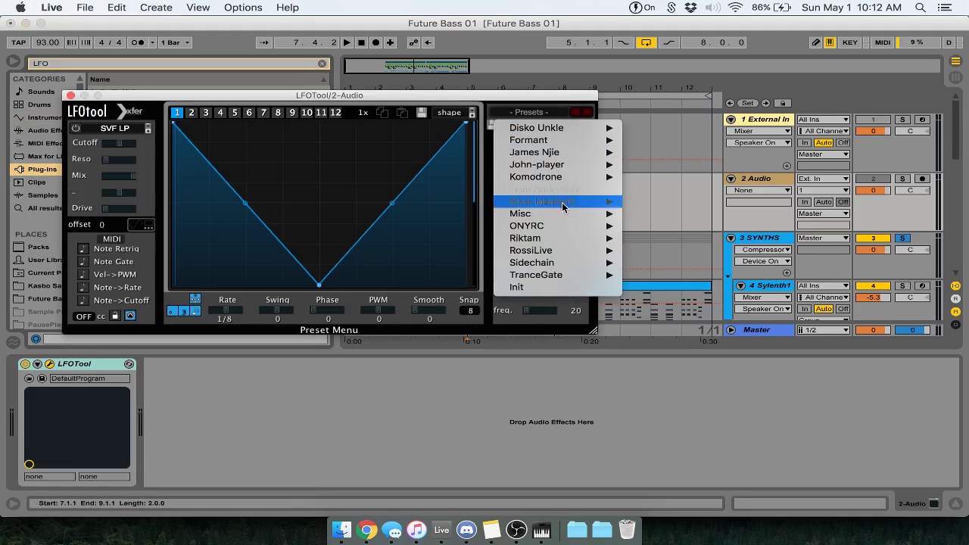
mouse_move(567, 275)
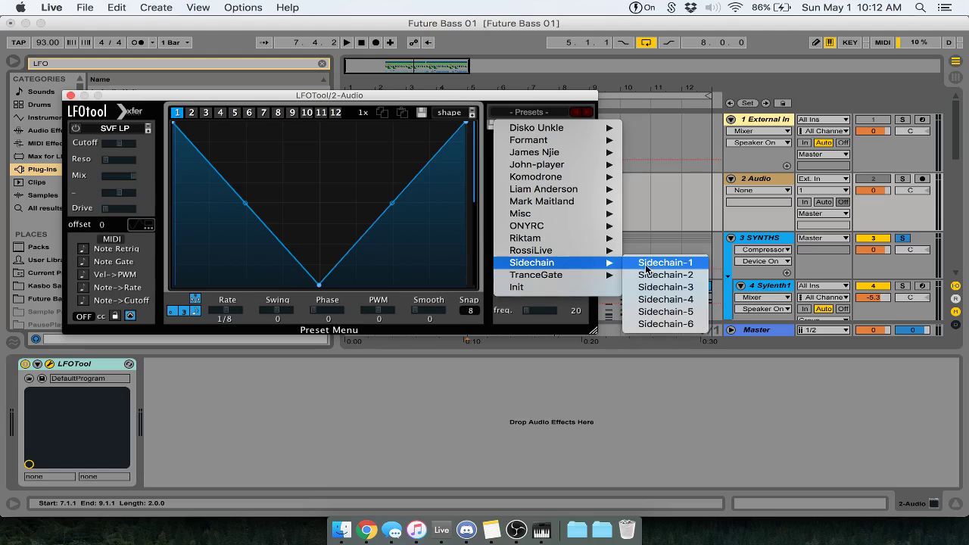
left_click(638, 263)
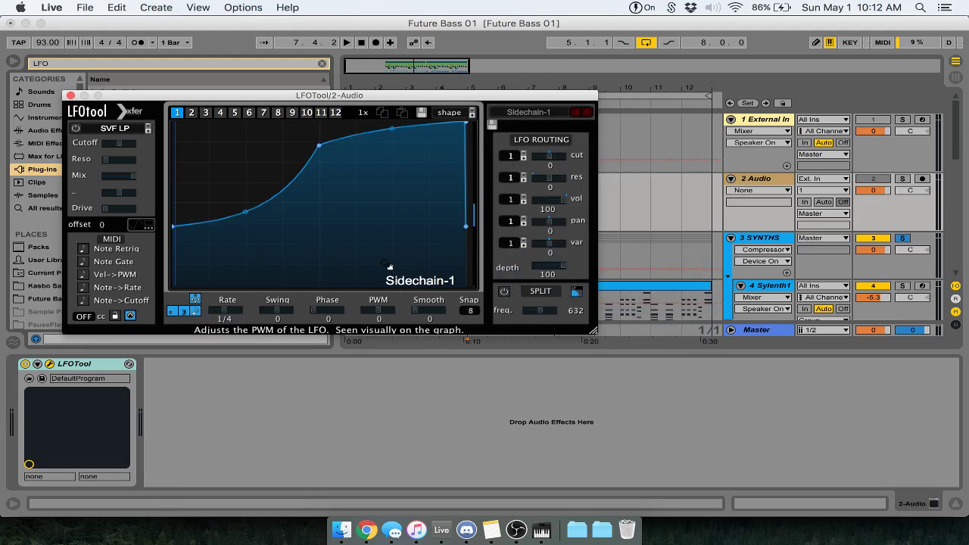
left_click(83, 250)
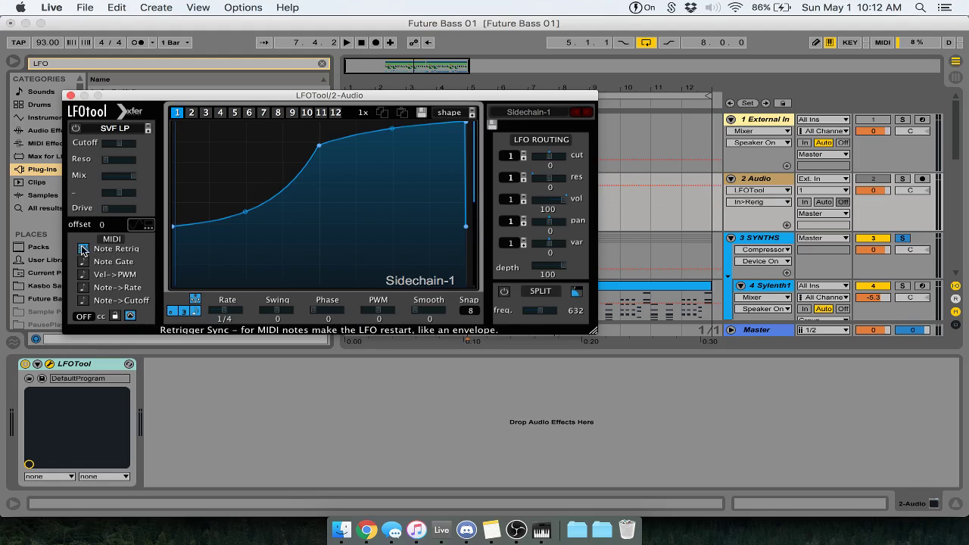
left_click(70, 96)
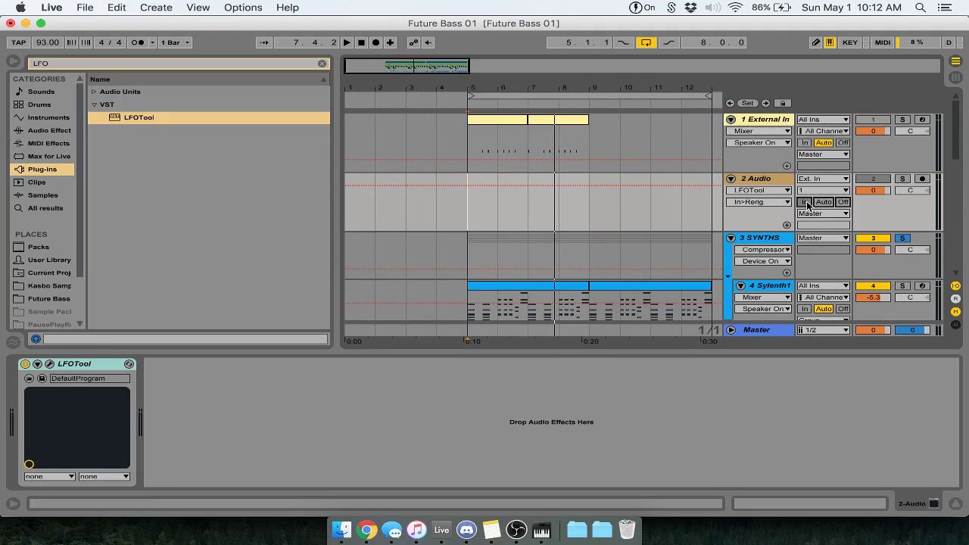
Review the tracks, return the song position to 5.1.3, and leave track 1's input unchanged
left_click(763, 241)
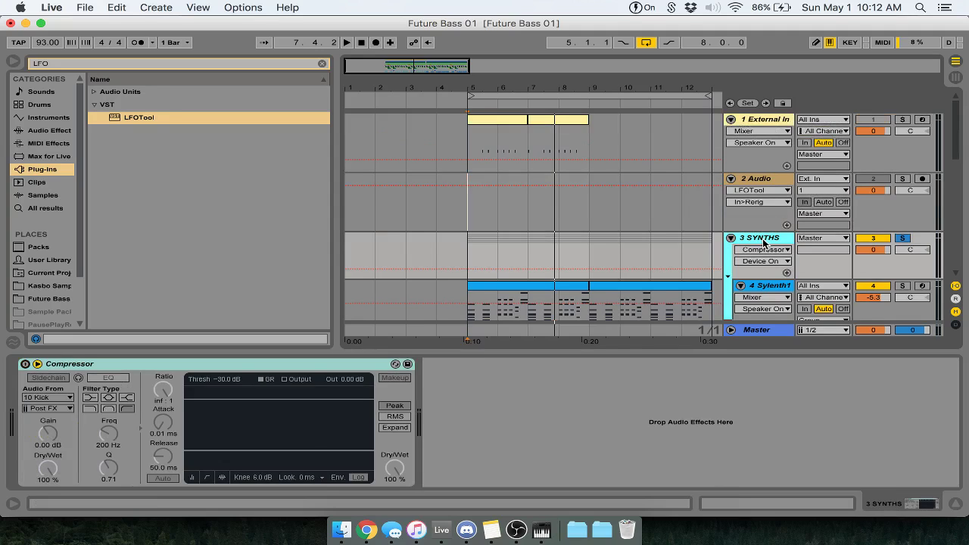
scroll(768, 203, "down", 1)
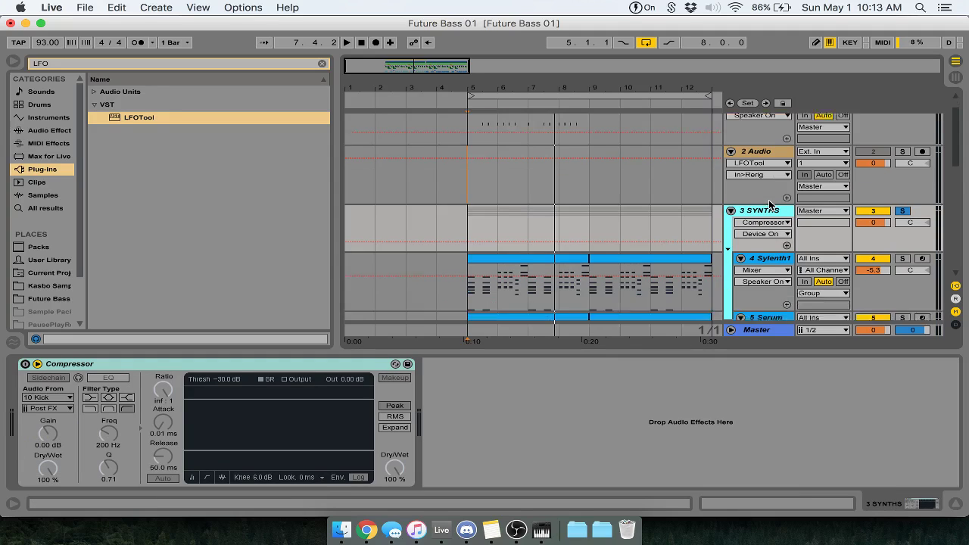
scroll(768, 202, "down", 3)
scroll(768, 203, "up", 2)
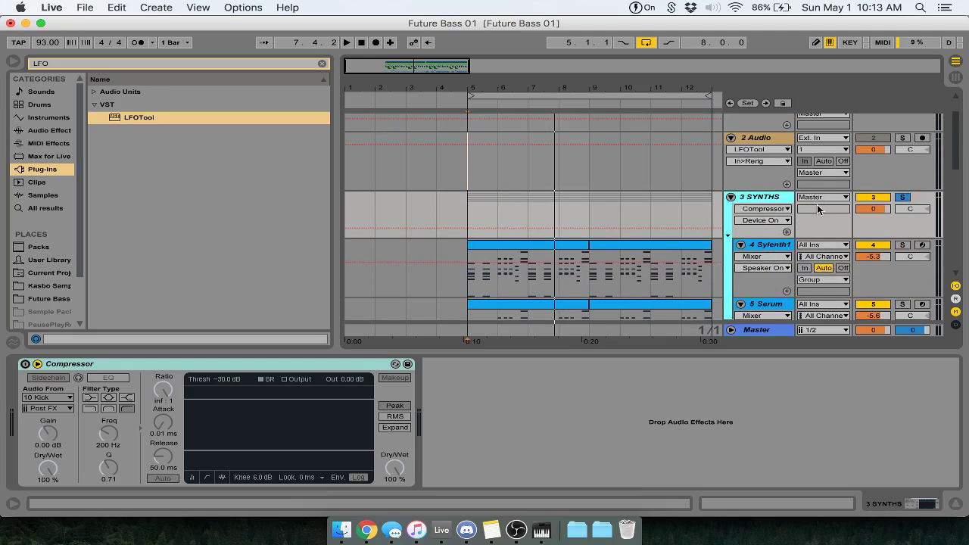
scroll(819, 203, "up", 2)
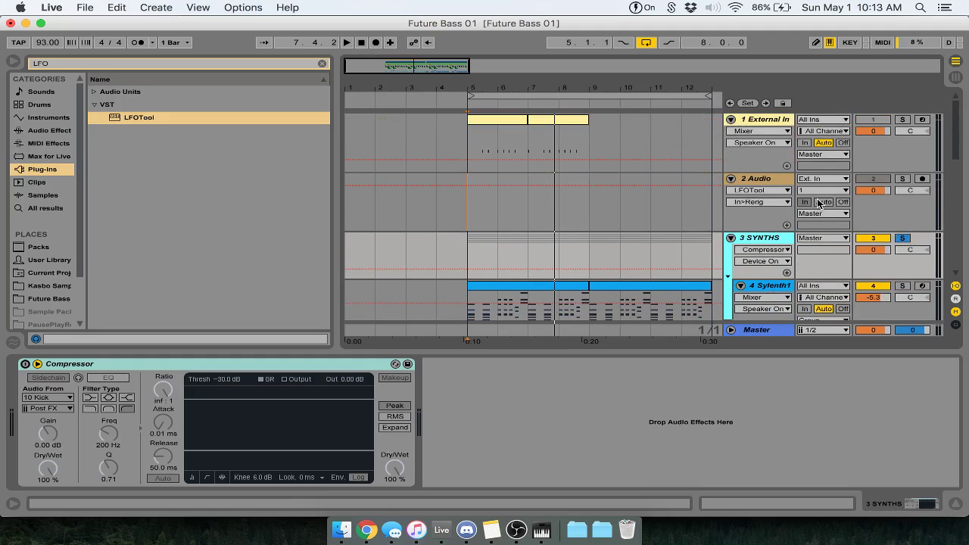
key("space")
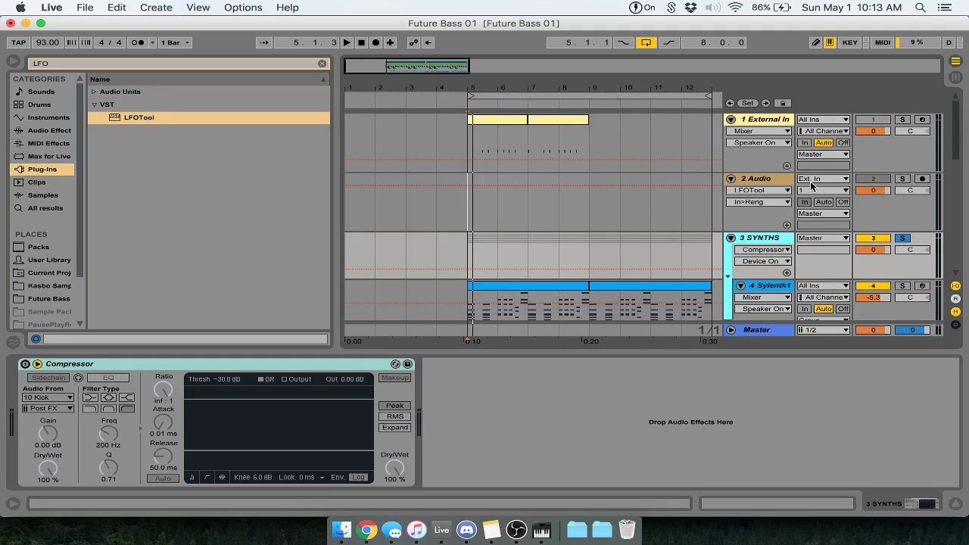
left_click(817, 121)
left_click(817, 123)
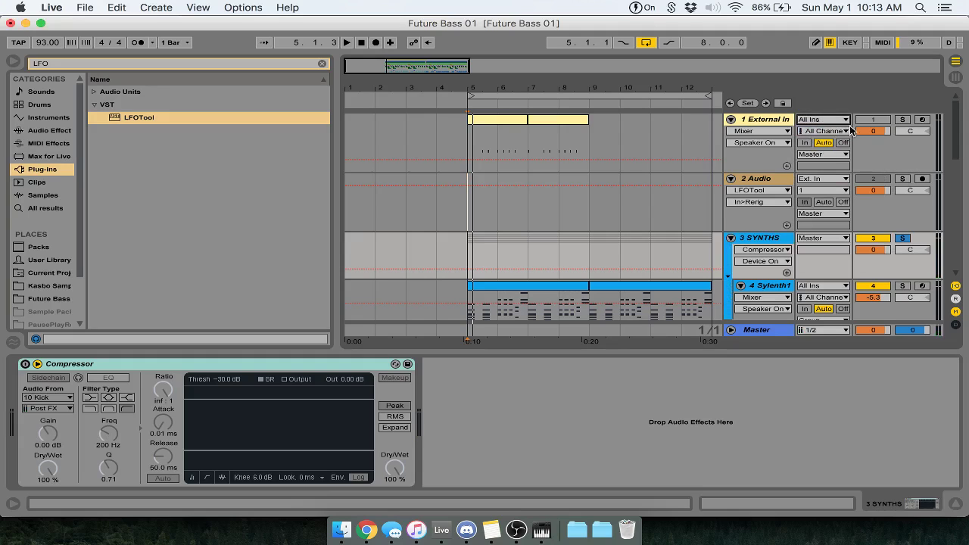
Set track 1's External Instrument MIDI To 2-Audio, targeting 1-LFOTool
left_click(818, 155)
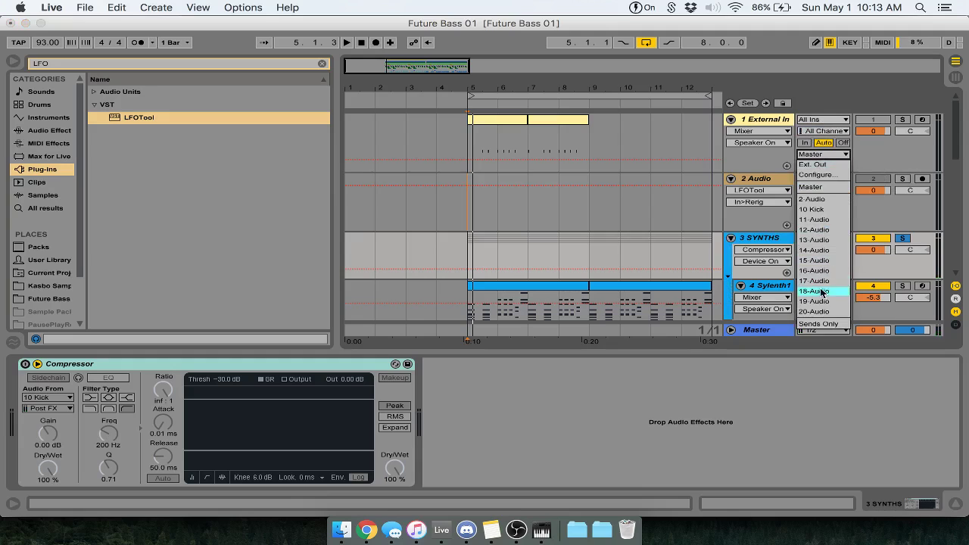
left_click(756, 121)
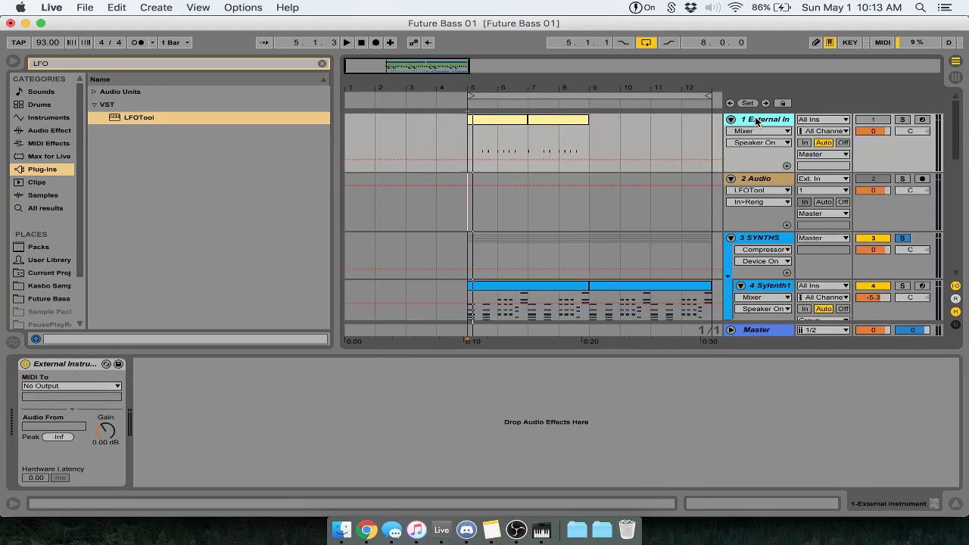
left_click(68, 386)
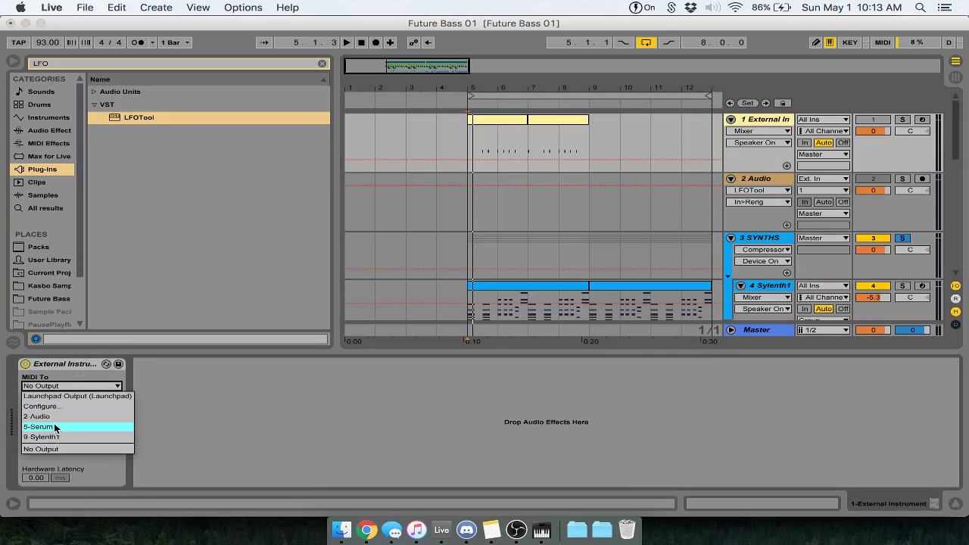
left_click(55, 416)
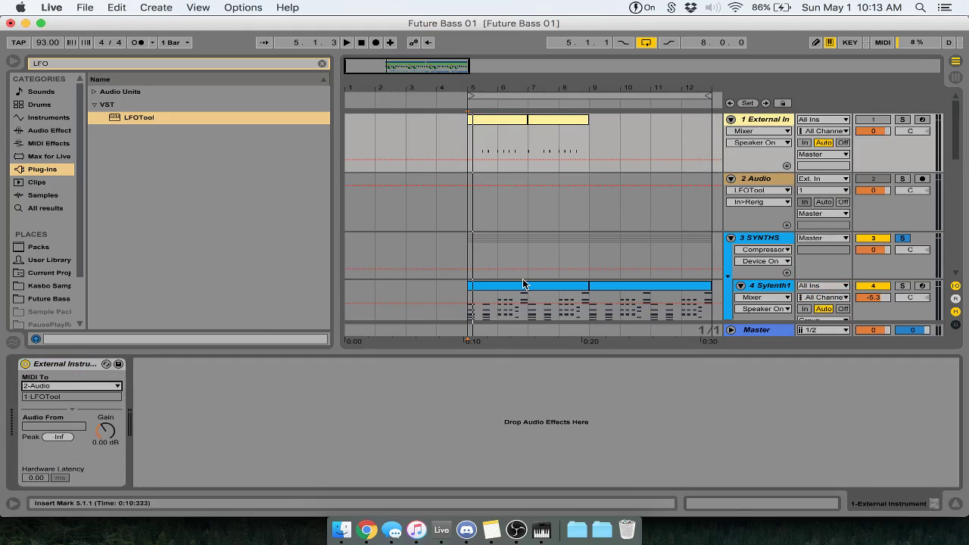
left_click(504, 235)
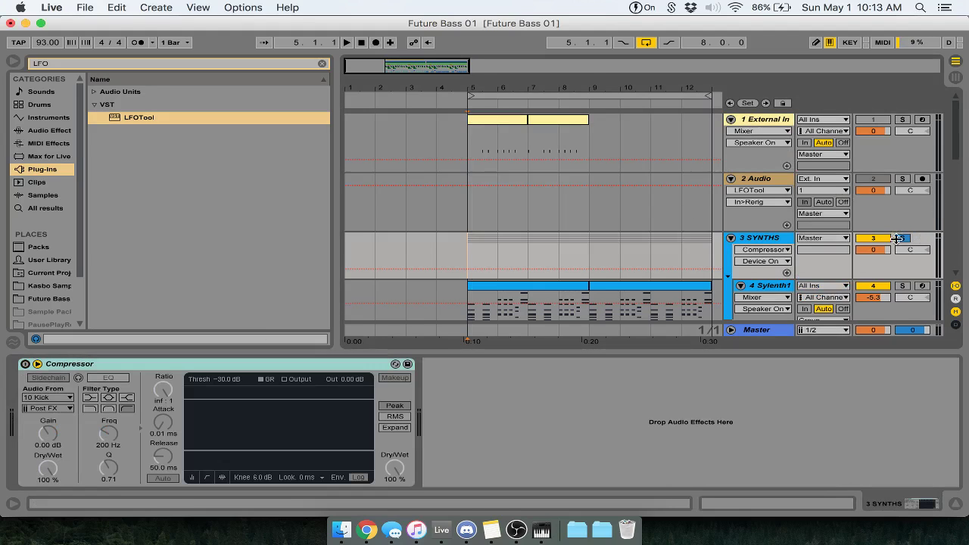
Route the SYNTHS group's output to 2-Audio, start playback, and turn off its solo
left_click(770, 240)
left_click(831, 239)
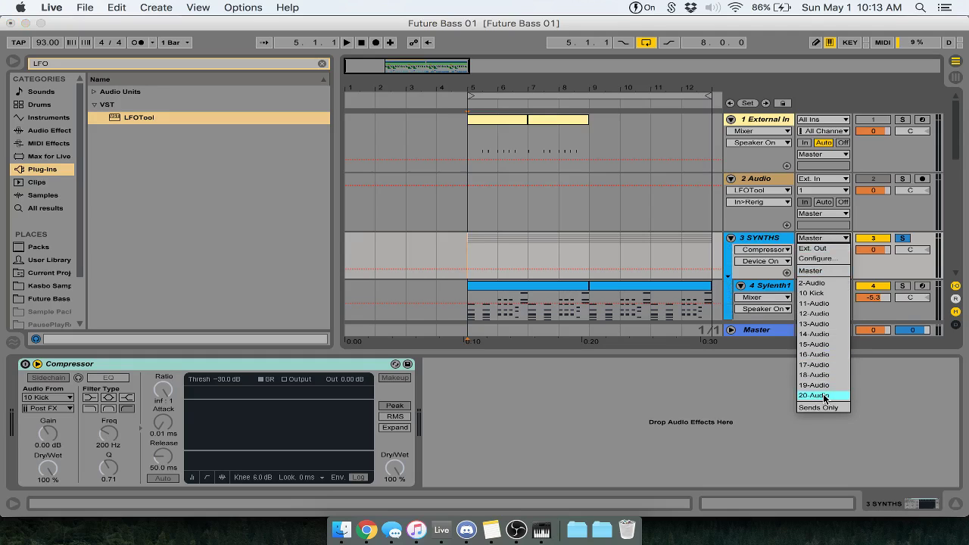
left_click(825, 283)
key("space")
left_click(901, 239)
Duplicate track 1's MIDI clip to extend the kick pattern through bar 13
left_click(757, 179)
left_click(556, 132)
key("ctrl+d")
key("ctrl+d")
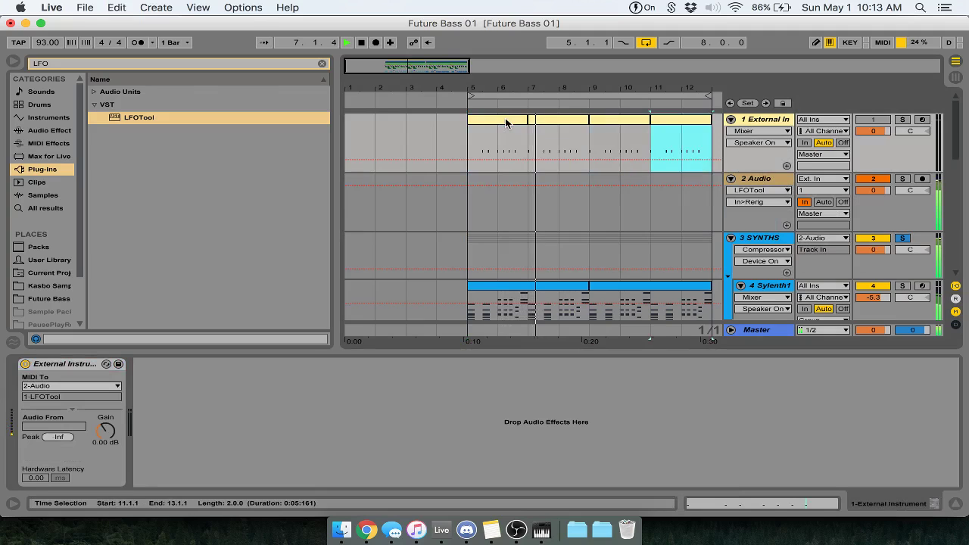
Check the Sidechain-1 curve in 2 Audio's LFOTool editor, stop playback, and close the editor
left_click(759, 237)
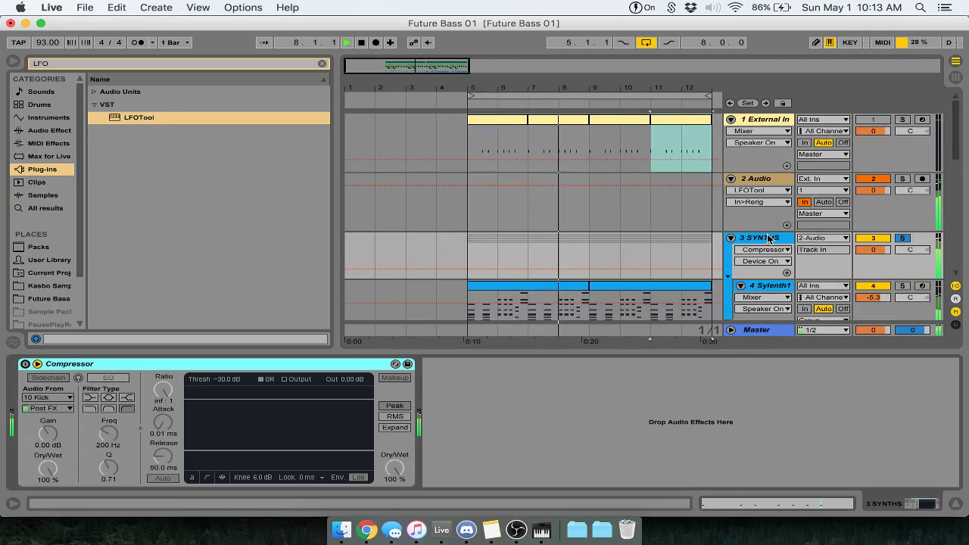
left_click(761, 224)
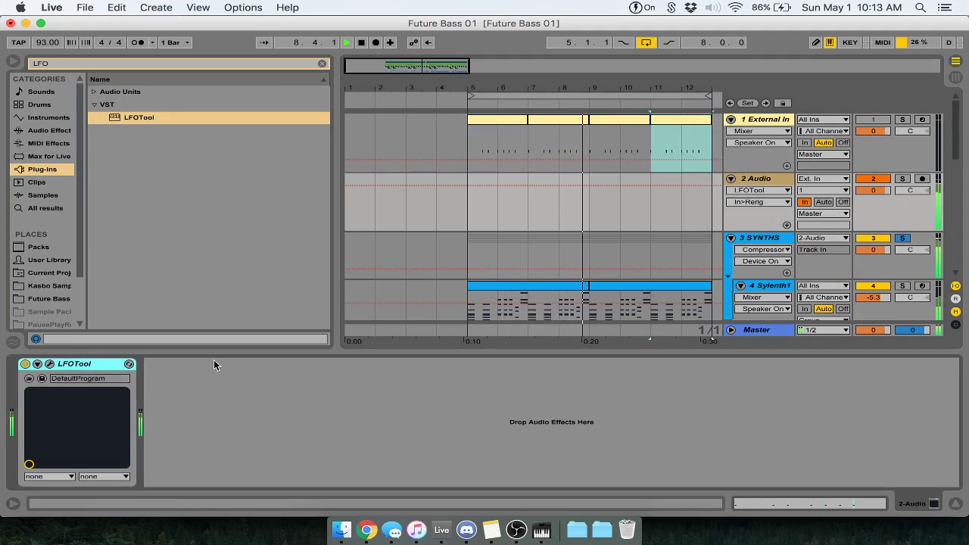
left_click(49, 364)
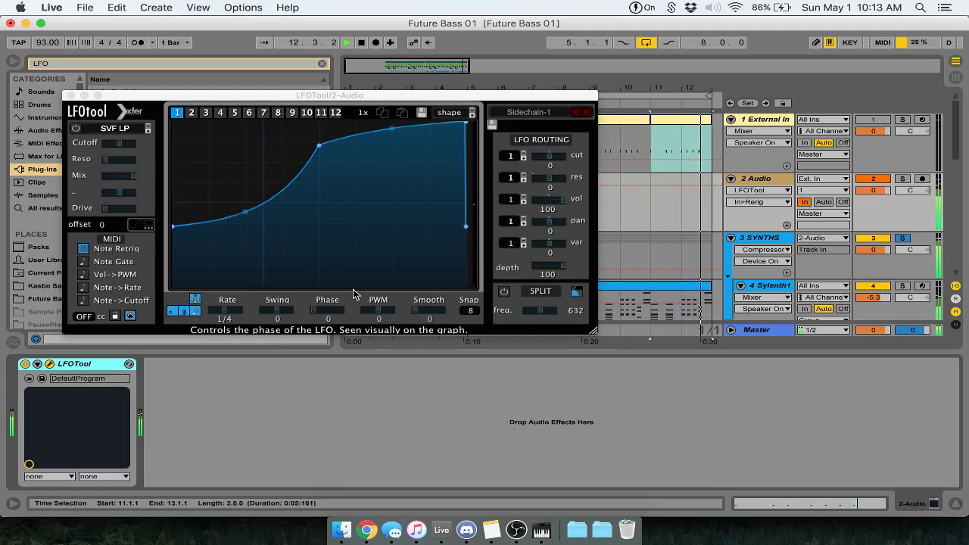
key("space")
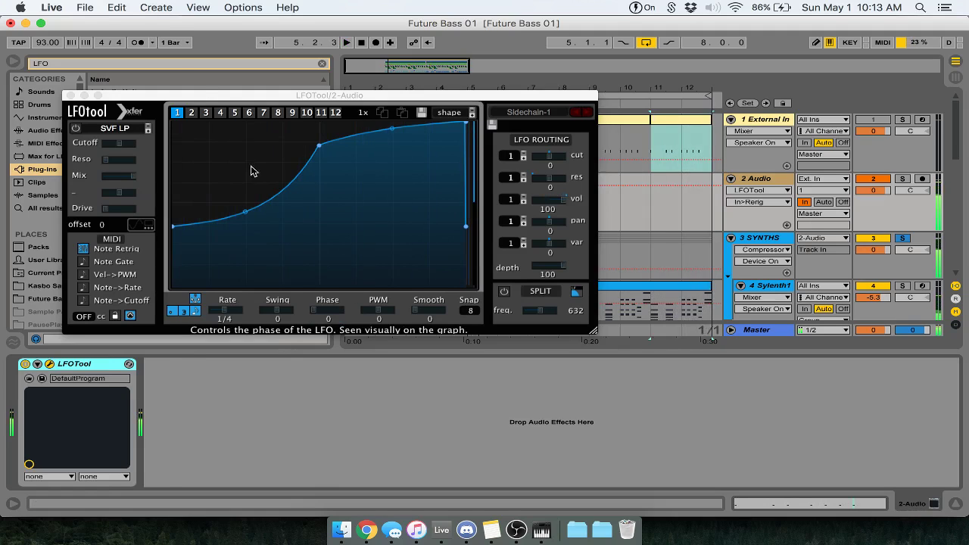
left_click(68, 97)
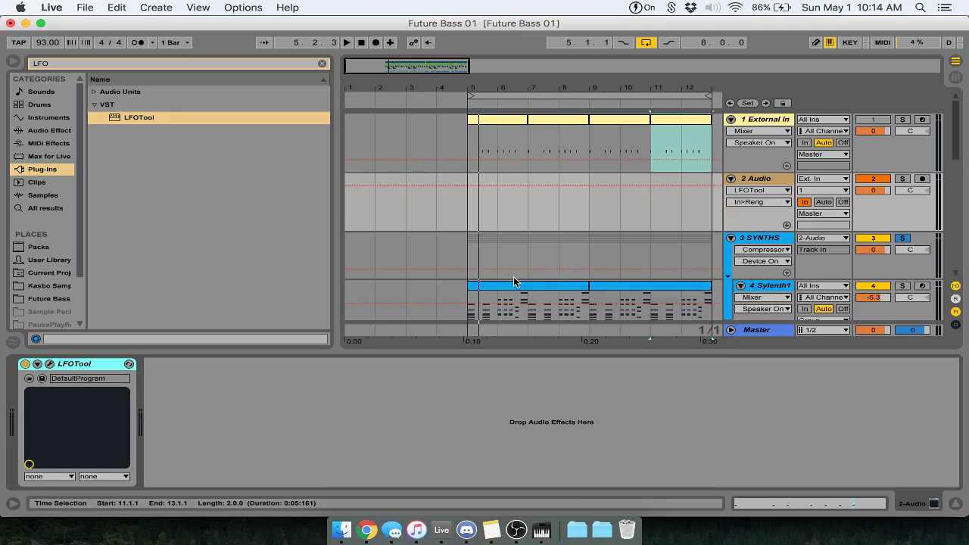
A/B the ducking by switching LFOTool off, on, then off again, and select 2 Audio
left_click(464, 197)
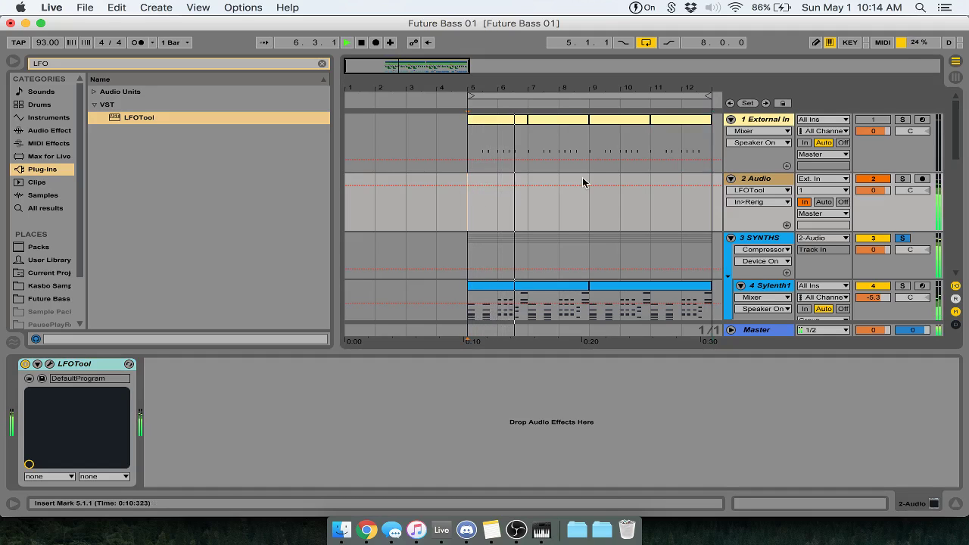
left_click(215, 371)
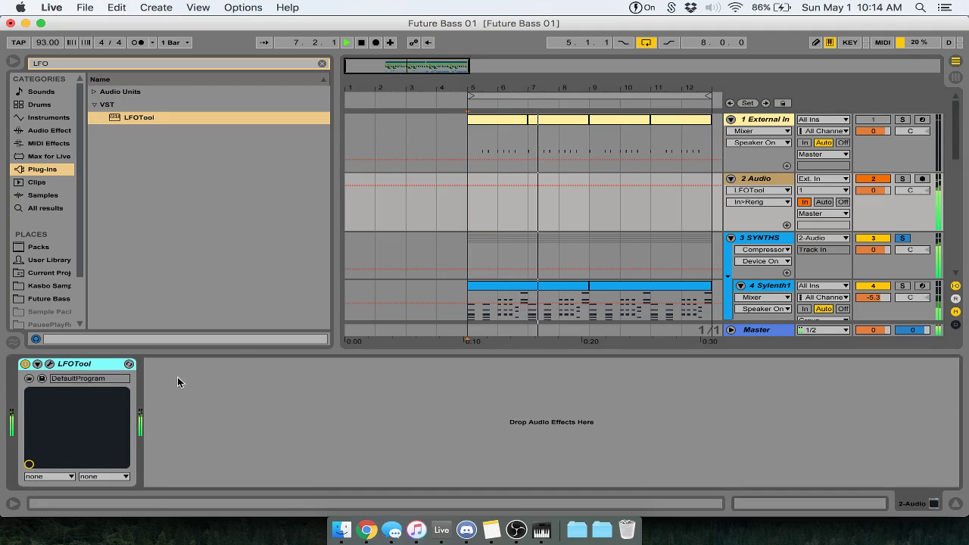
left_click(25, 364)
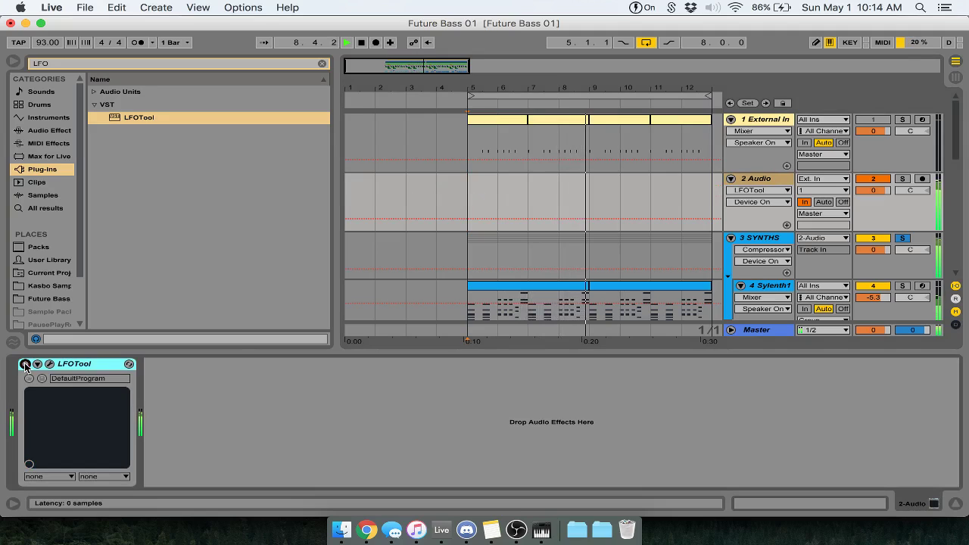
left_click(25, 364)
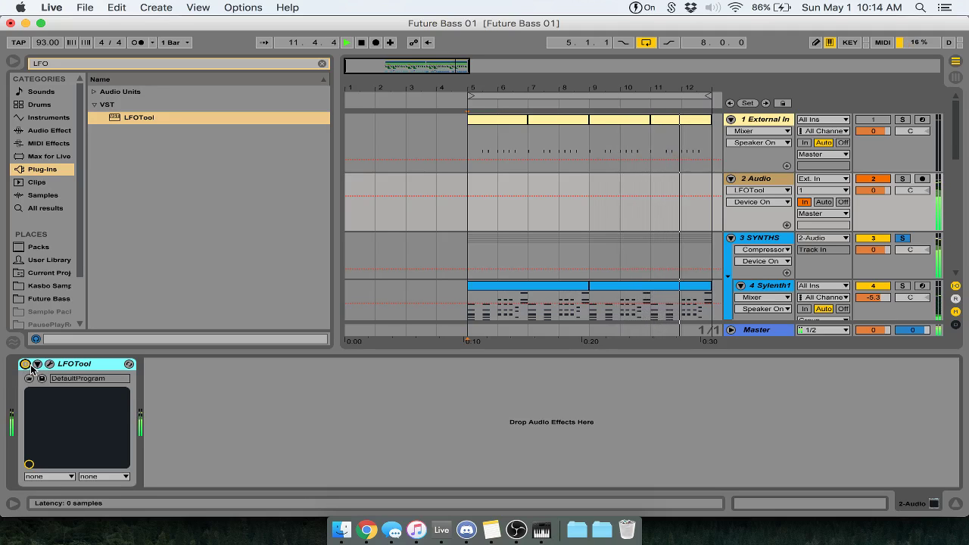
left_click(26, 365)
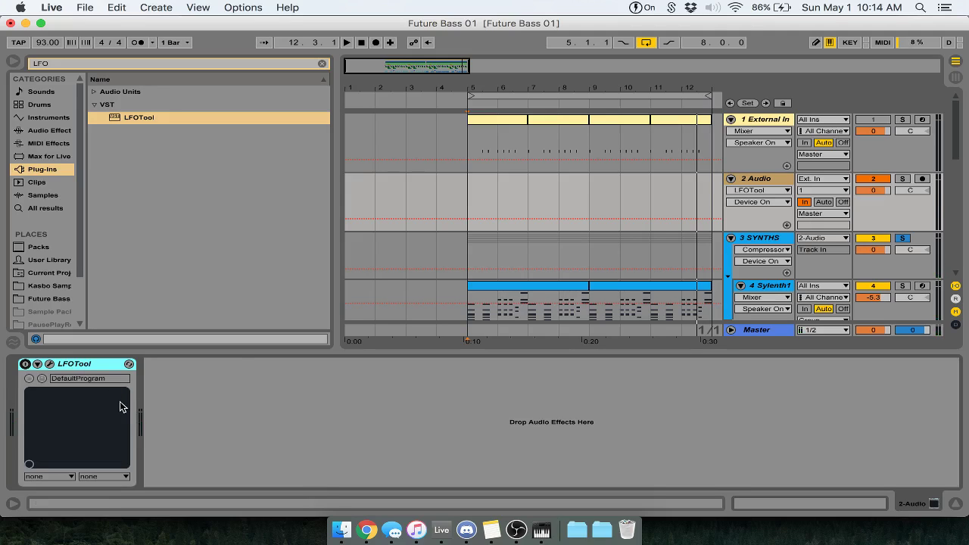
scroll(514, 200, "down", 3)
scroll(514, 201, "up", 3)
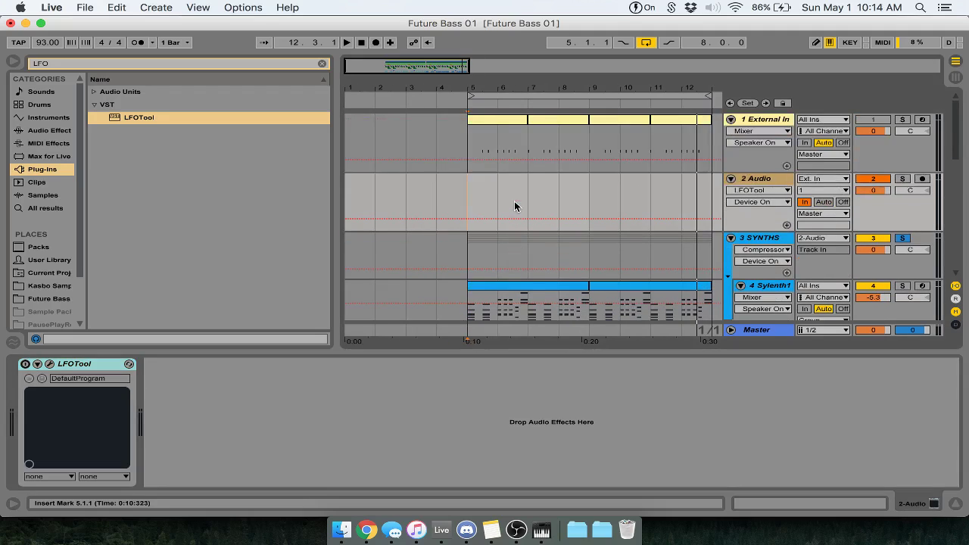
left_click(768, 178)
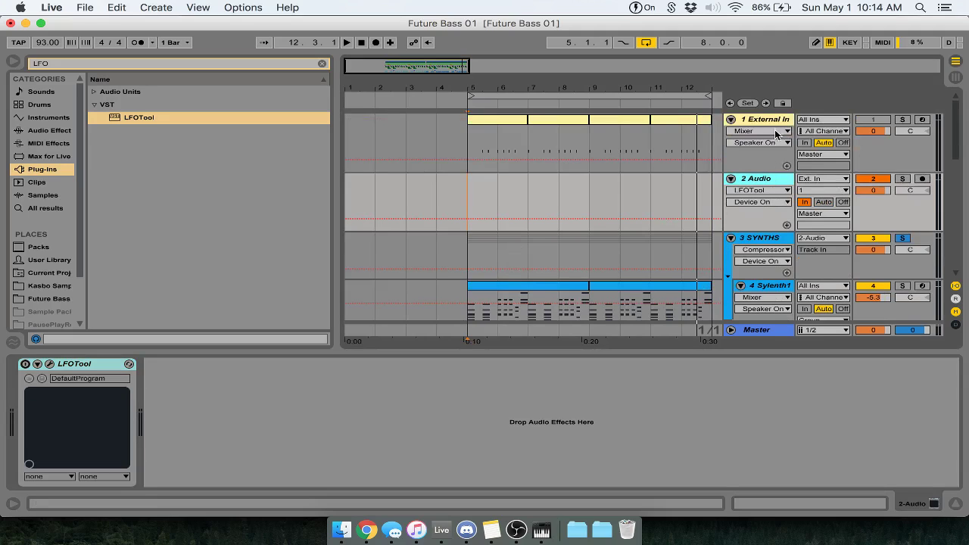